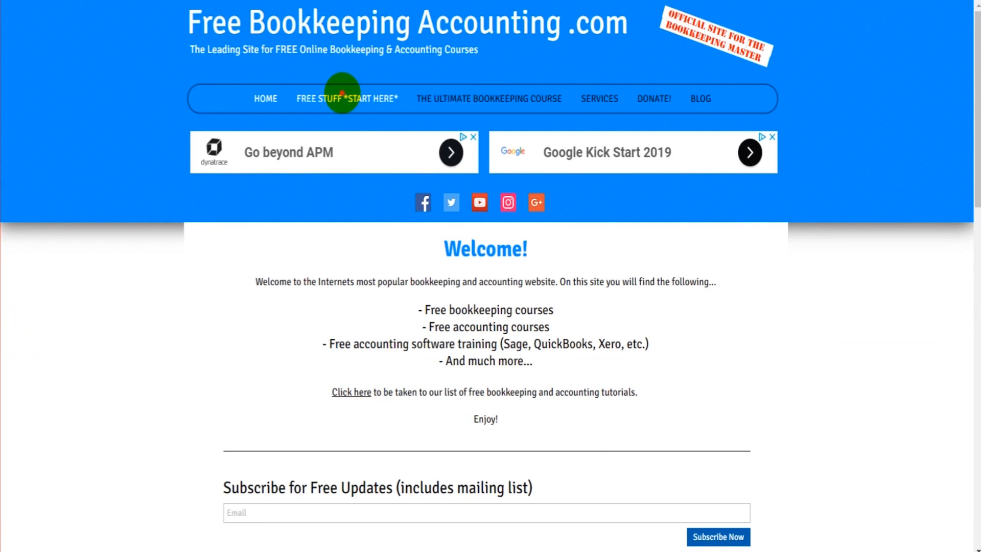
Step: Open the free starter content page and look through the available bookkeeping, accounting and payroll courses
{"action": "left_click", "coordinate": [342, 95]}
{"action": "scroll", "coordinate": [433, 225], "scroll_direction": "down", "scroll_amount": 10}
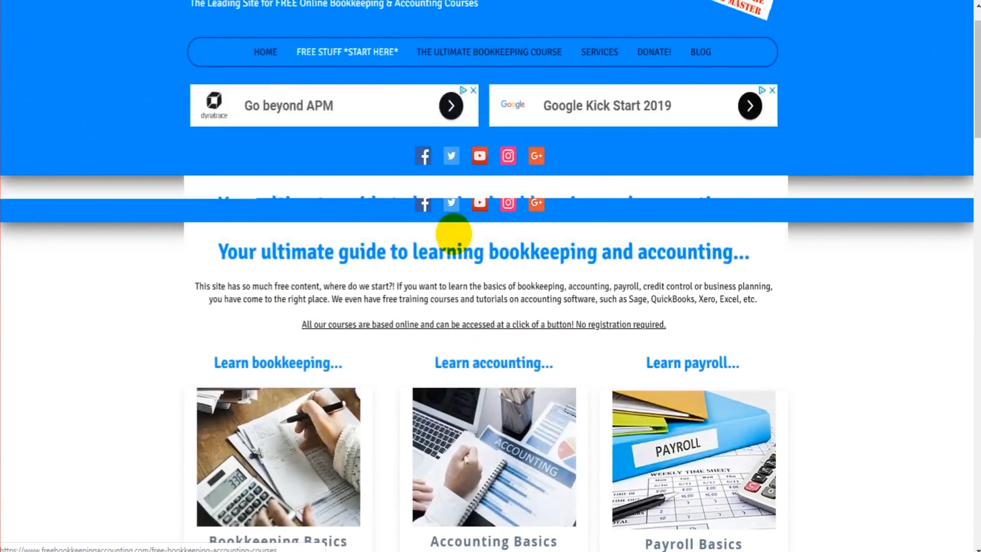
{"action": "scroll", "coordinate": [453, 233], "scroll_direction": "down", "scroll_amount": 15}
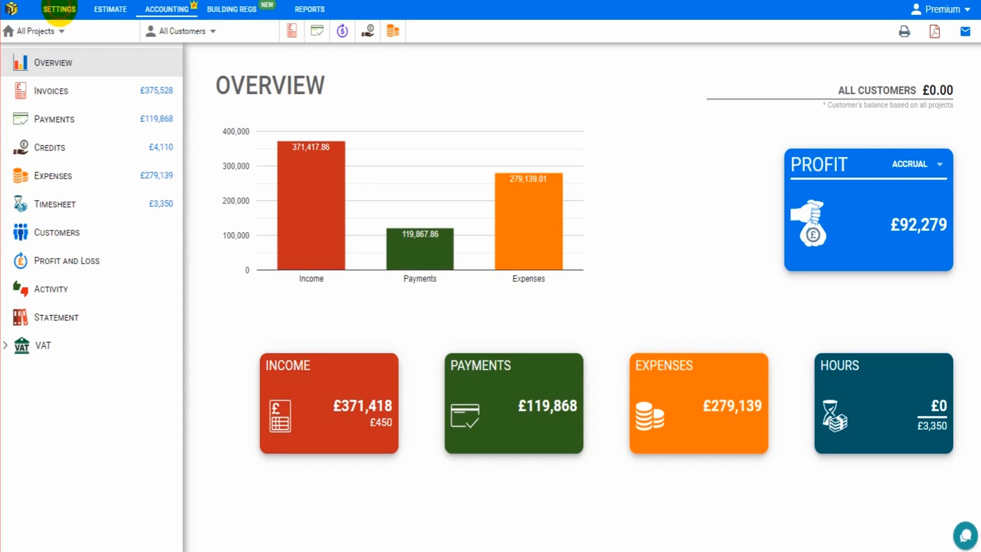
Step: Open the company settings and review the contact details, VAT registration, invoice and payment numbering and default profit margins
{"action": "left_click", "coordinate": [59, 9]}
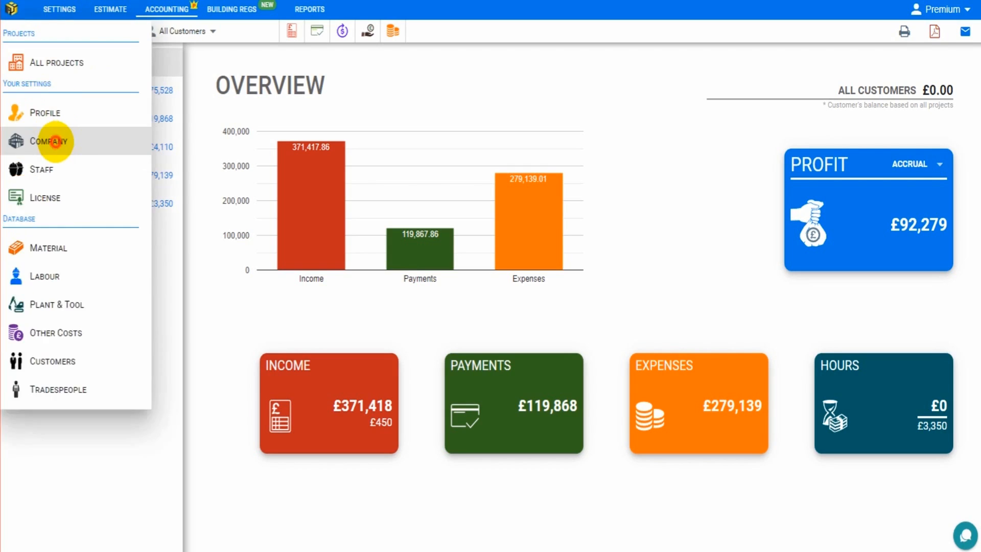
{"action": "left_click", "coordinate": [57, 143]}
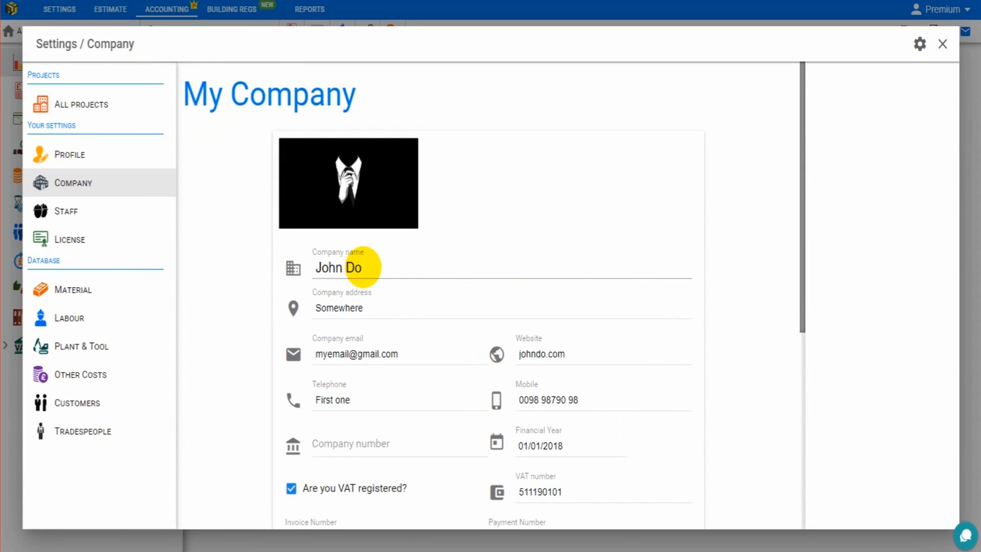
{"action": "scroll", "coordinate": [363, 267], "scroll_direction": "down", "scroll_amount": 1}
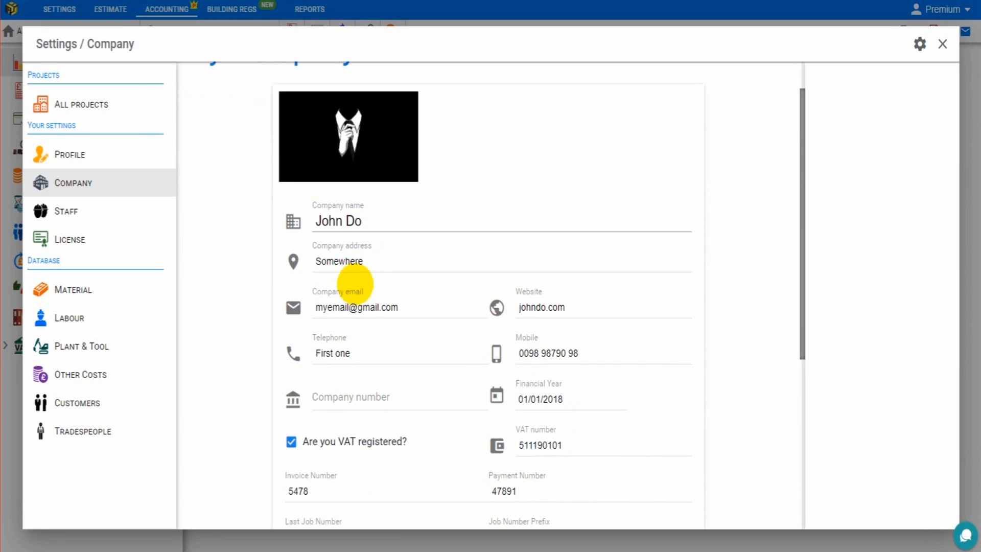
{"action": "scroll", "coordinate": [364, 268], "scroll_direction": "up", "scroll_amount": 1}
{"action": "left_click", "coordinate": [365, 270]}
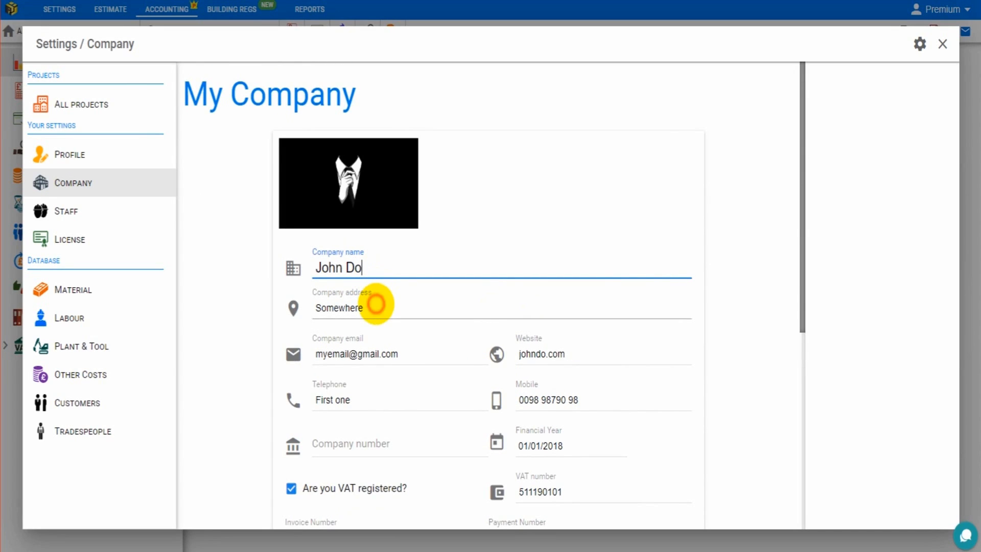
{"action": "left_click", "coordinate": [377, 306]}
{"action": "scroll", "coordinate": [386, 295], "scroll_direction": "down", "scroll_amount": 2}
{"action": "left_click", "coordinate": [399, 283]}
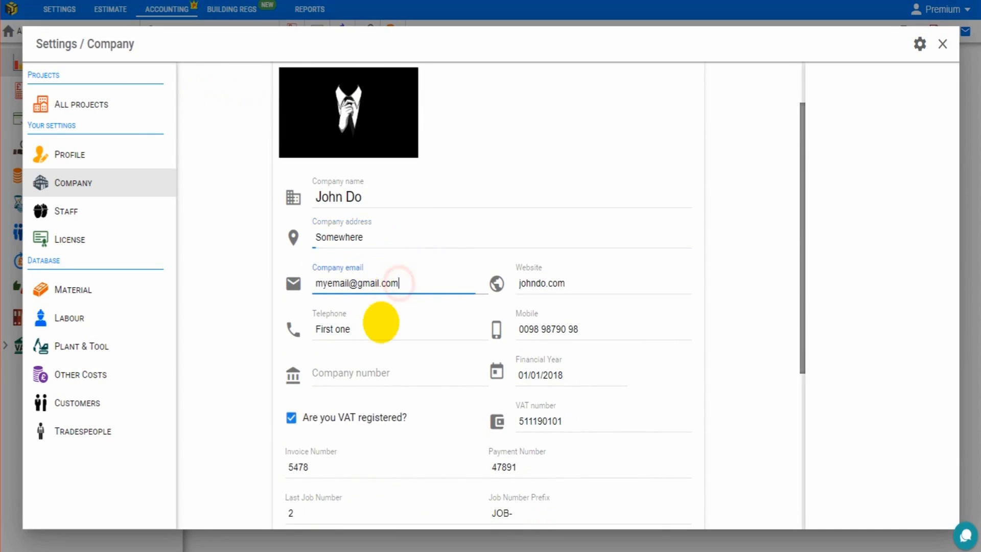
{"action": "scroll", "coordinate": [468, 314], "scroll_direction": "down", "scroll_amount": 1}
{"action": "scroll", "coordinate": [471, 313], "scroll_direction": "down", "scroll_amount": 3}
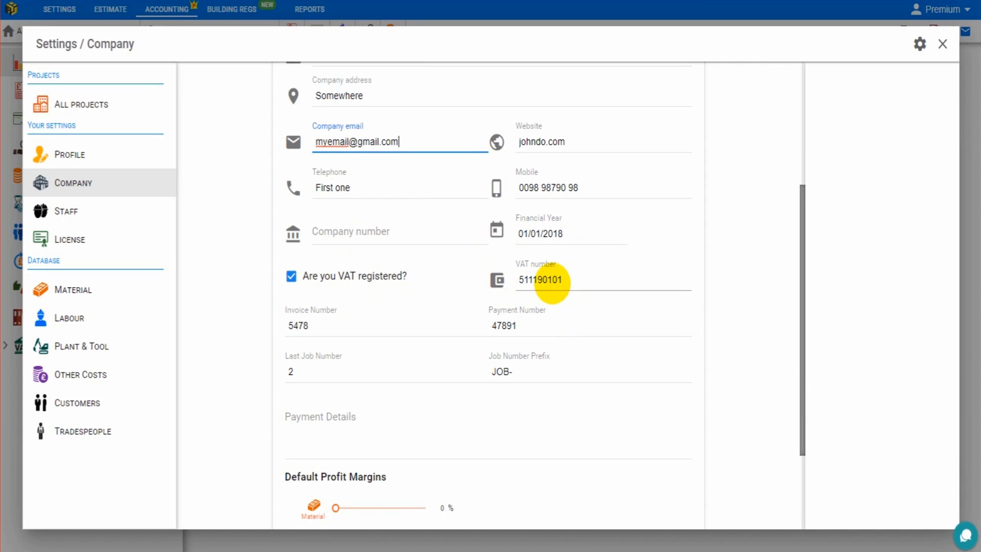
{"action": "scroll", "coordinate": [554, 283], "scroll_direction": "down", "scroll_amount": 3}
{"action": "scroll", "coordinate": [552, 284], "scroll_direction": "up", "scroll_amount": 4}
{"action": "scroll", "coordinate": [552, 283], "scroll_direction": "up", "scroll_amount": 3}
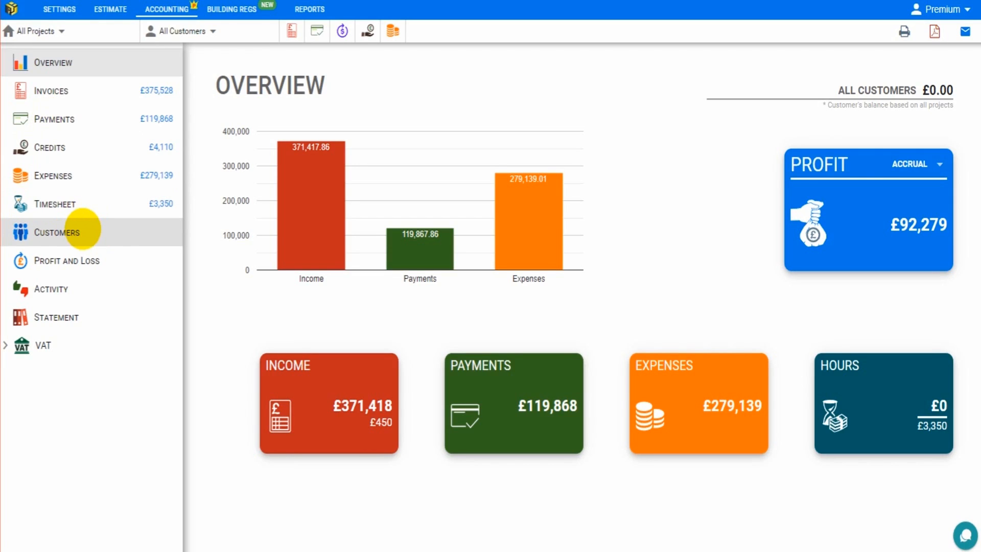
Step: Open the customer list, view the blank form for adding a customer and close it without saving
{"action": "left_click", "coordinate": [80, 228]}
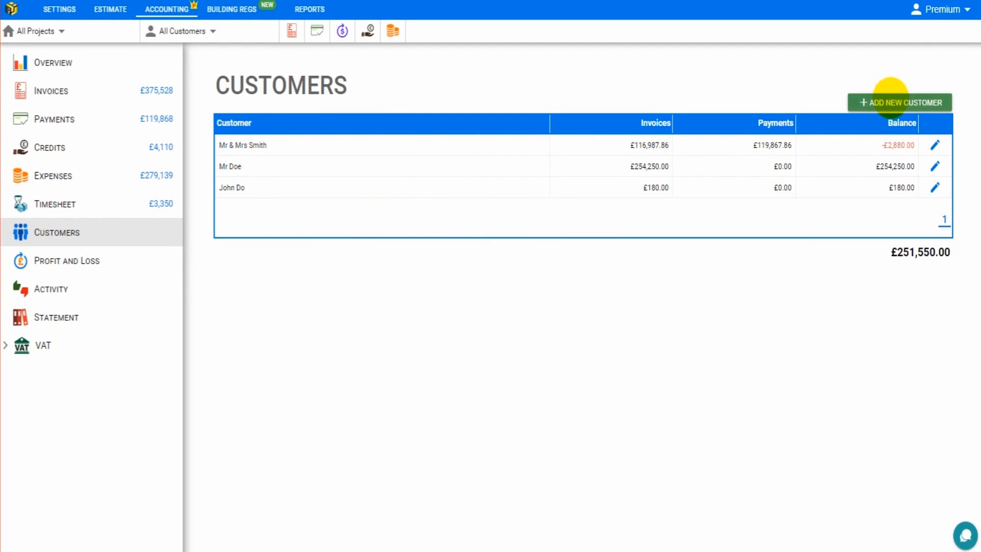
{"action": "left_click", "coordinate": [891, 98]}
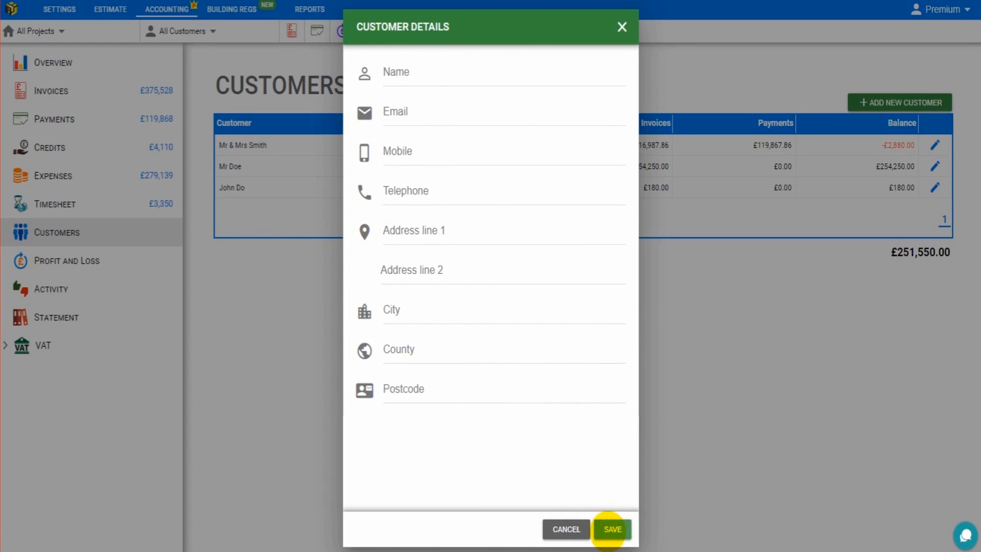
{"action": "left_click", "coordinate": [622, 26]}
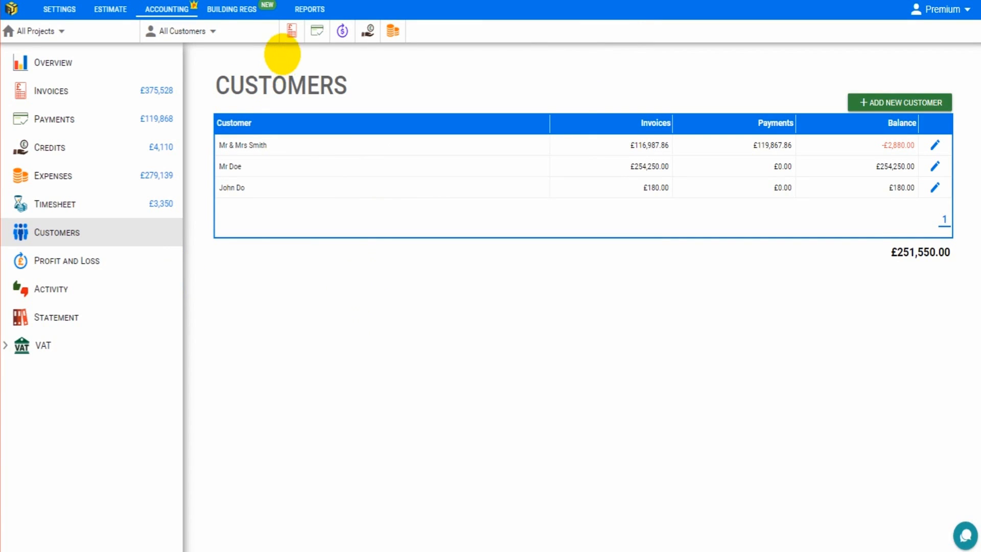
Step: Start a new invoice, view the create-customer form offered by its customer selector and close that form
{"action": "left_click", "coordinate": [292, 34]}
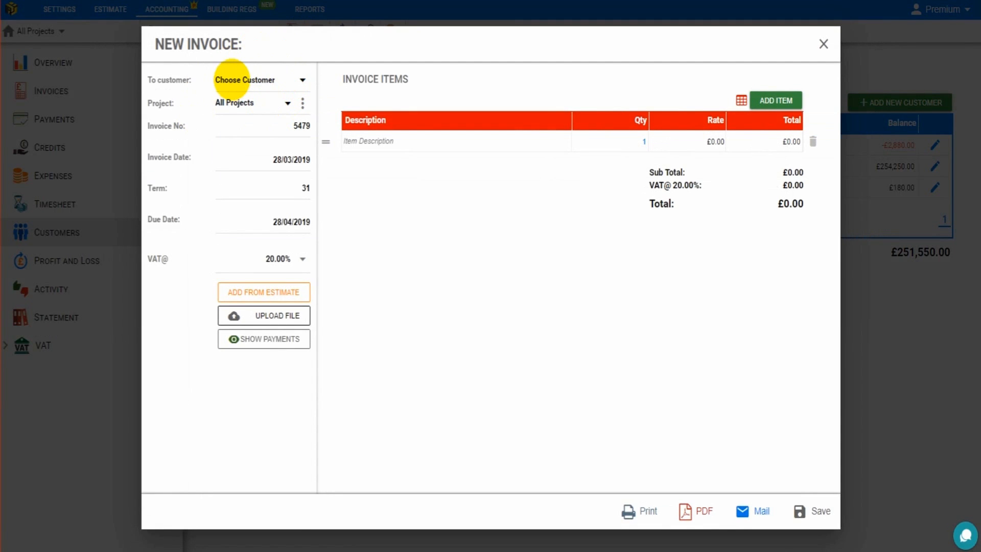
{"action": "left_click", "coordinate": [260, 79]}
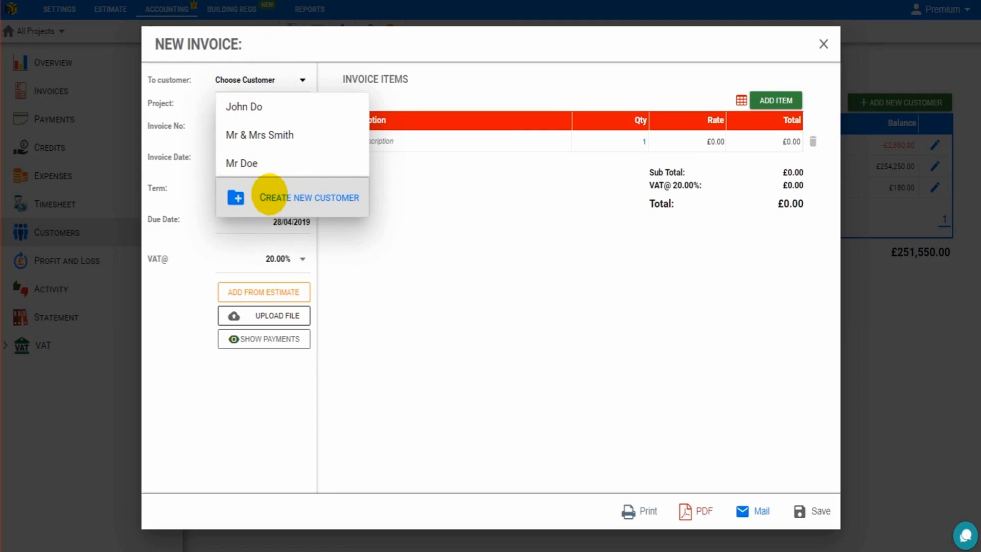
{"action": "left_click", "coordinate": [271, 199]}
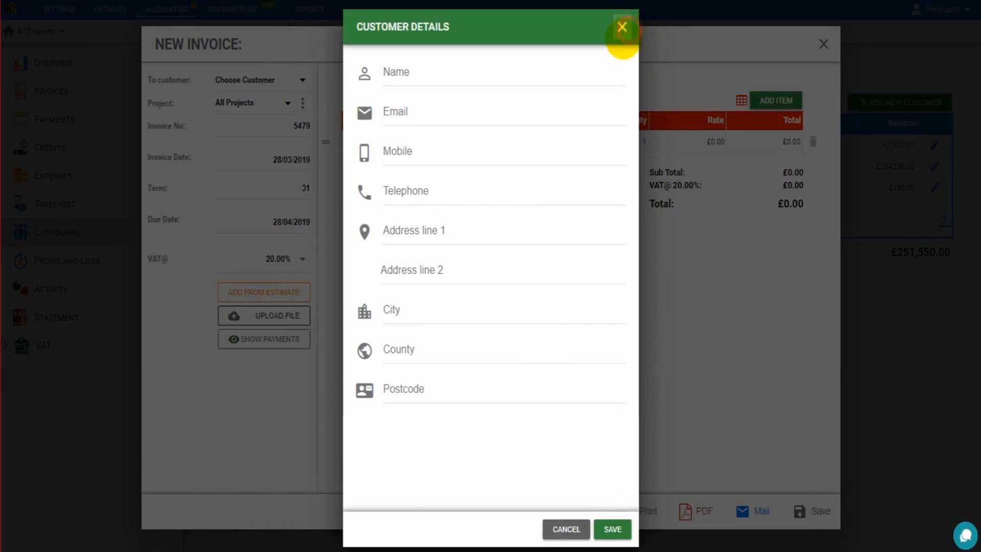
{"action": "left_click", "coordinate": [623, 28]}
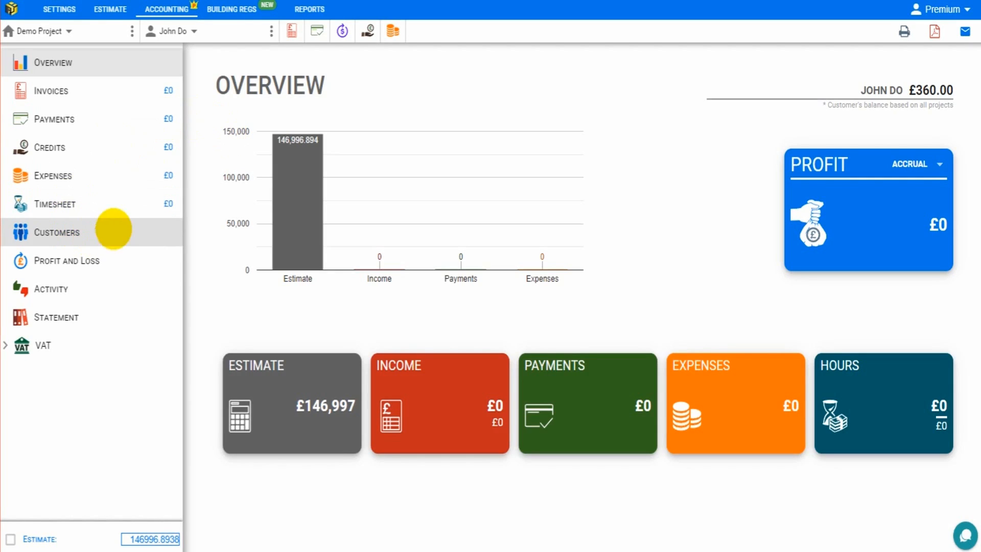
Step: Edit the second listed customer's record by shortening the first address line, and save the record
{"action": "left_click", "coordinate": [104, 234]}
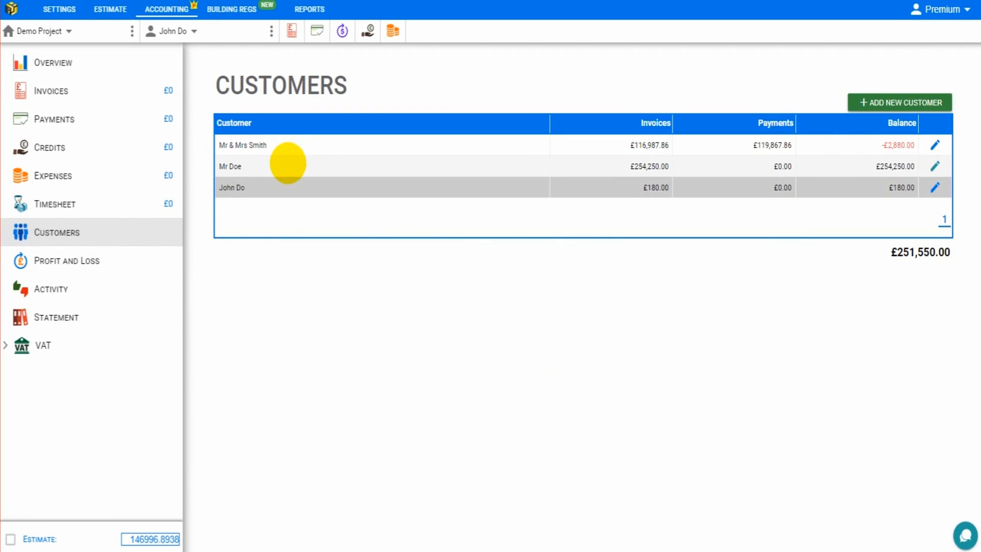
{"action": "left_click", "coordinate": [286, 163]}
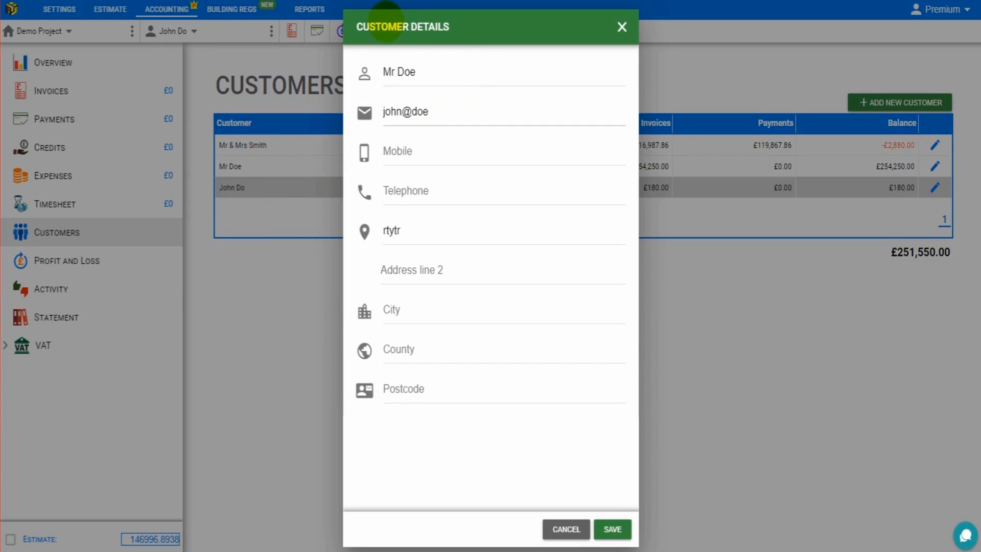
{"action": "left_click", "coordinate": [404, 350]}
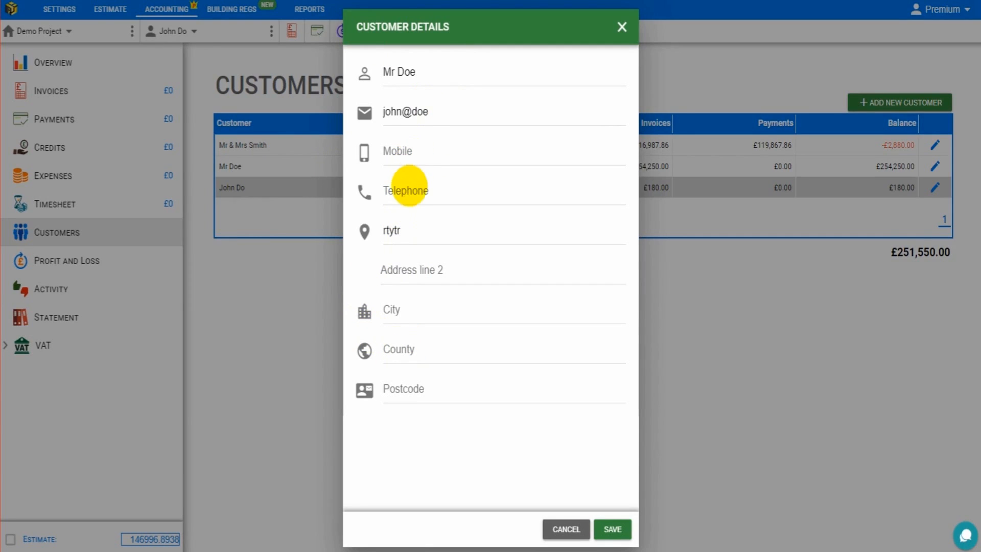
{"action": "left_click", "coordinate": [408, 235]}
{"action": "key", "text": "ctrl+a"}
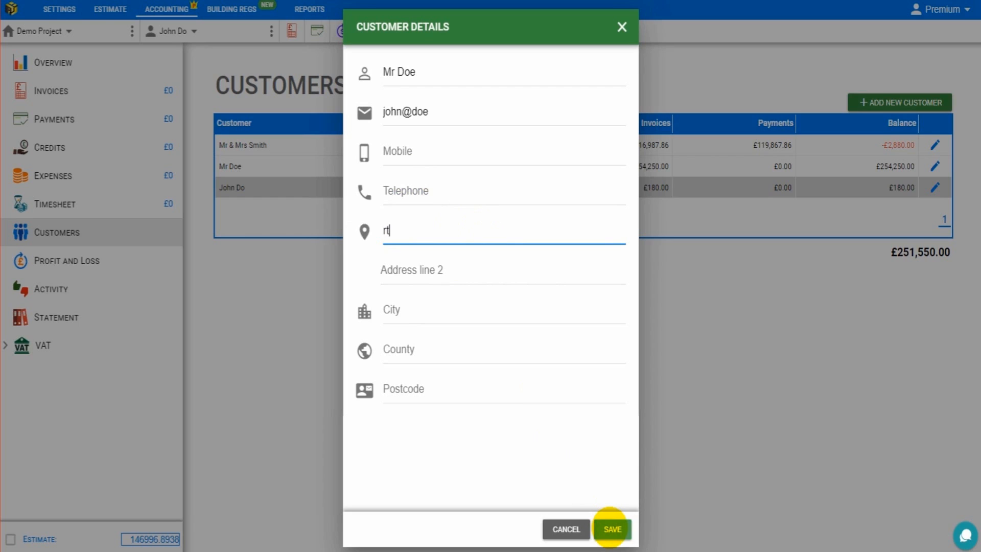
{"action": "left_click", "coordinate": [612, 529]}
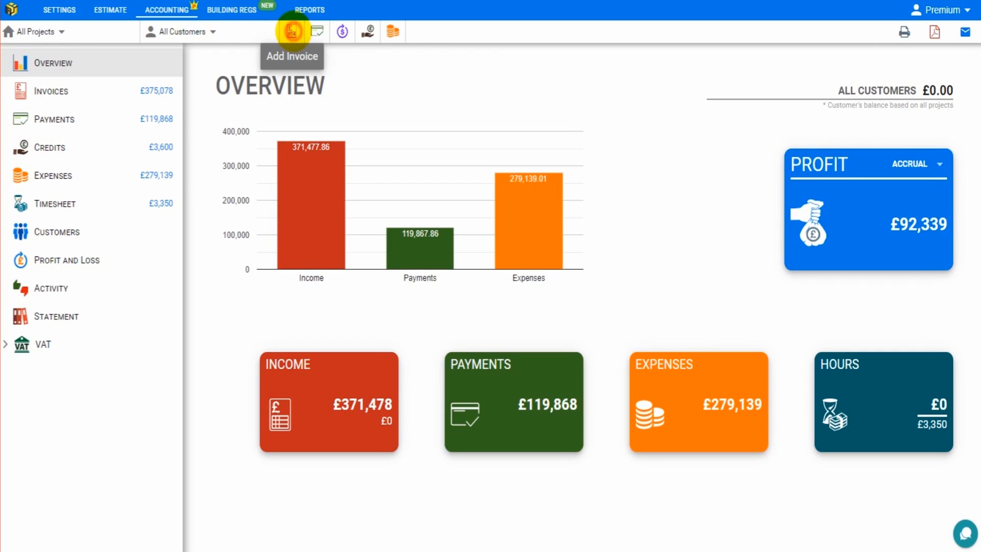
Step: Create a new invoice from the invoice list and assign it to the first customer offered
{"action": "left_click", "coordinate": [291, 31]}
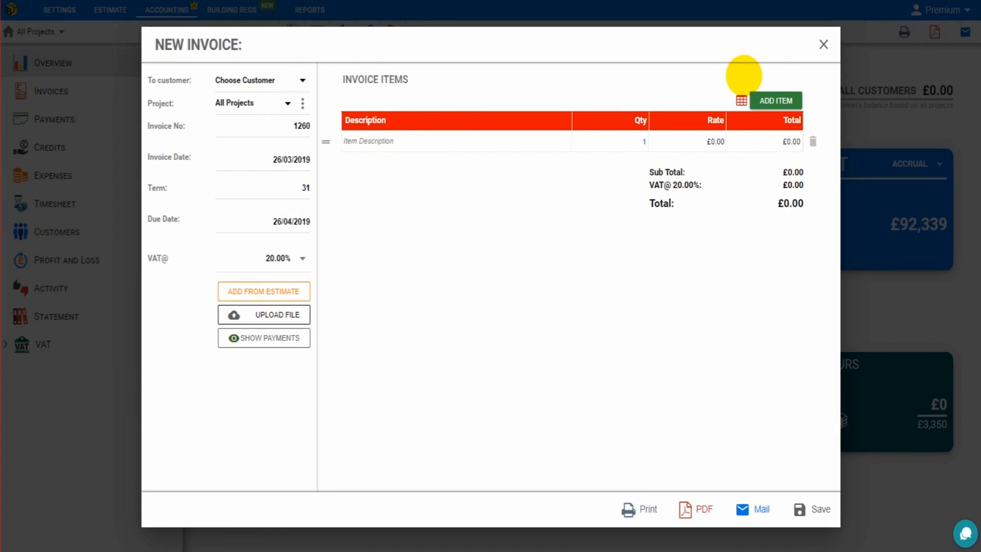
{"action": "left_click", "coordinate": [821, 45]}
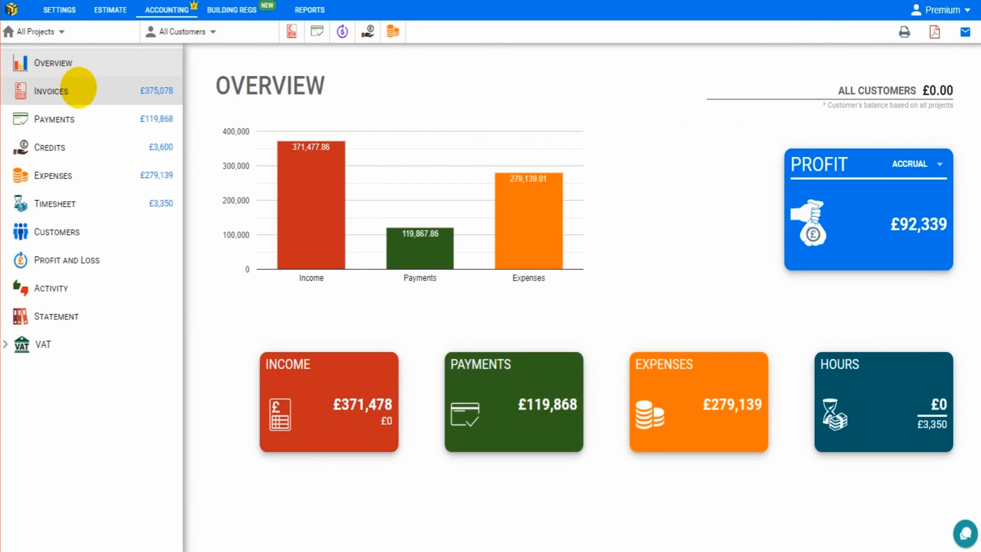
{"action": "left_click", "coordinate": [78, 88]}
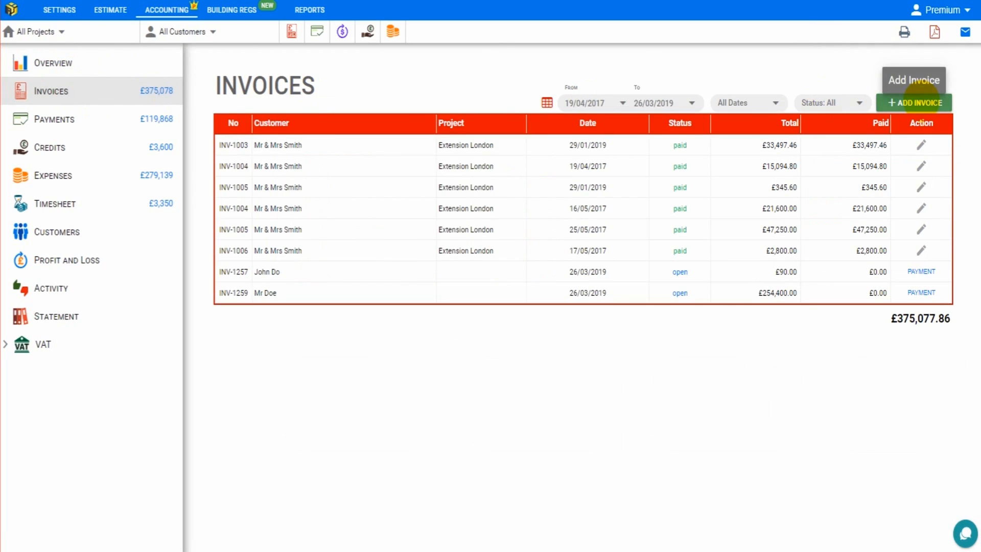
{"action": "left_click", "coordinate": [919, 100]}
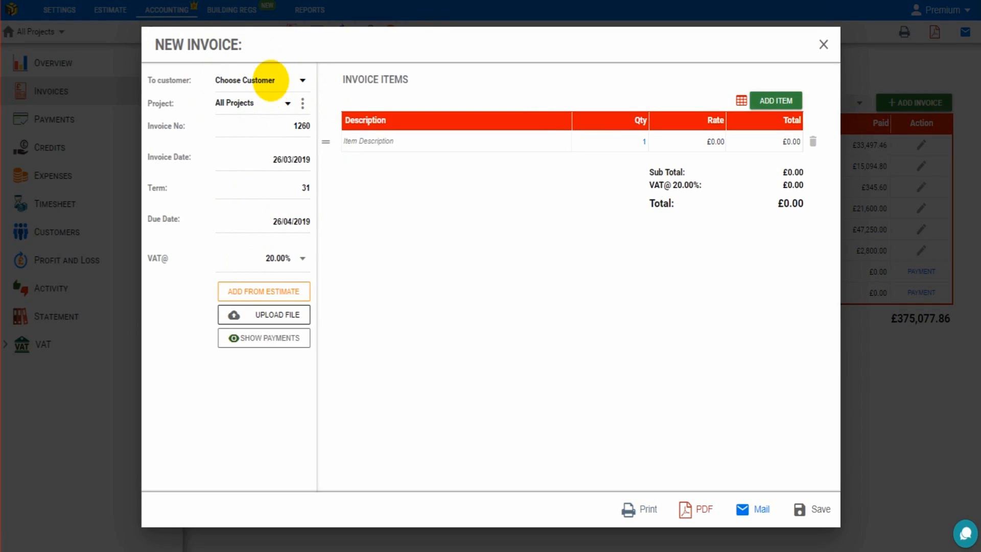
{"action": "left_click", "coordinate": [270, 77]}
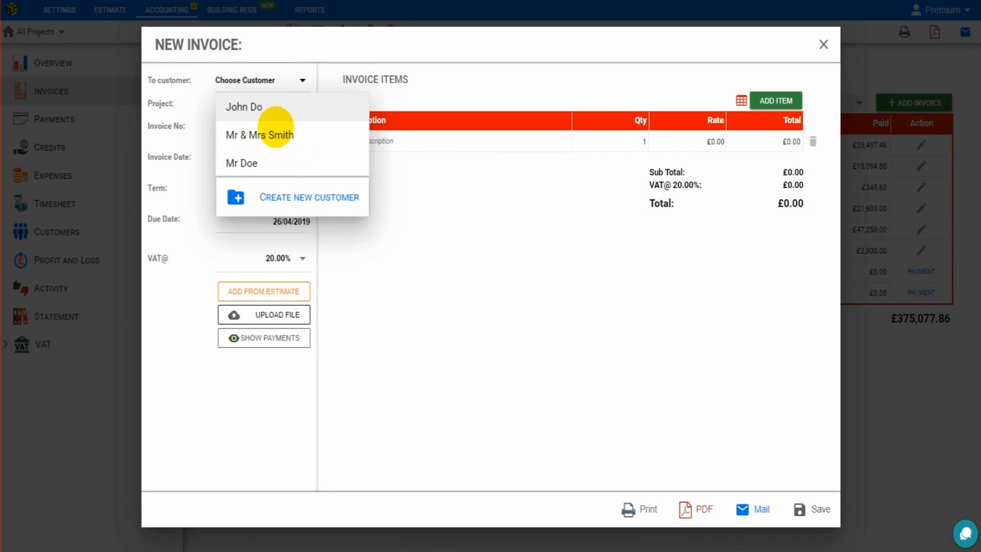
{"action": "left_click", "coordinate": [281, 106]}
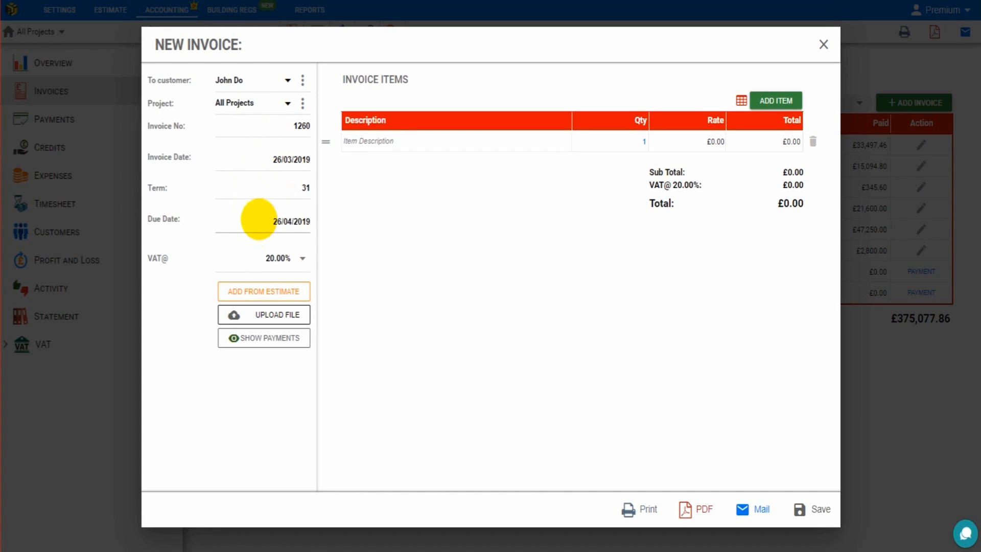
Step: Set the new invoice's number to 5478
{"action": "left_click", "coordinate": [258, 220]}
{"action": "left_click", "coordinate": [254, 213]}
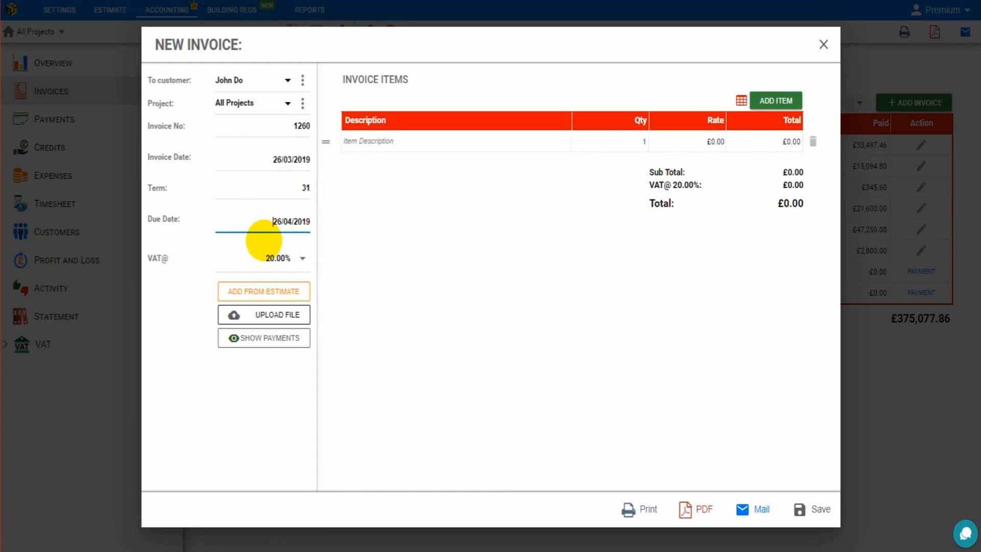
{"action": "double_click", "coordinate": [299, 127]}
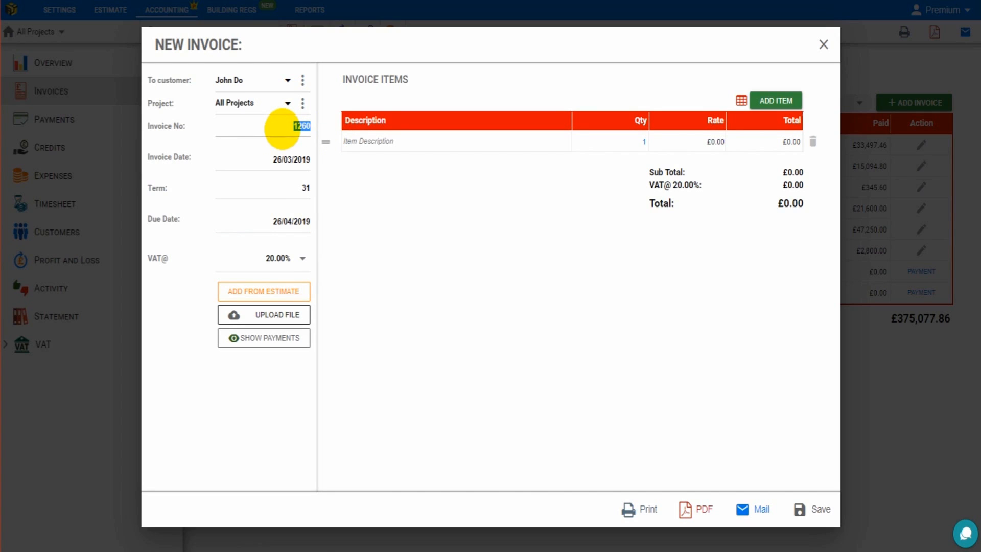
{"action": "left_click", "coordinate": [280, 130]}
{"action": "left_click_drag", "start_coordinate": [280, 126], "coordinate": [318, 126]}
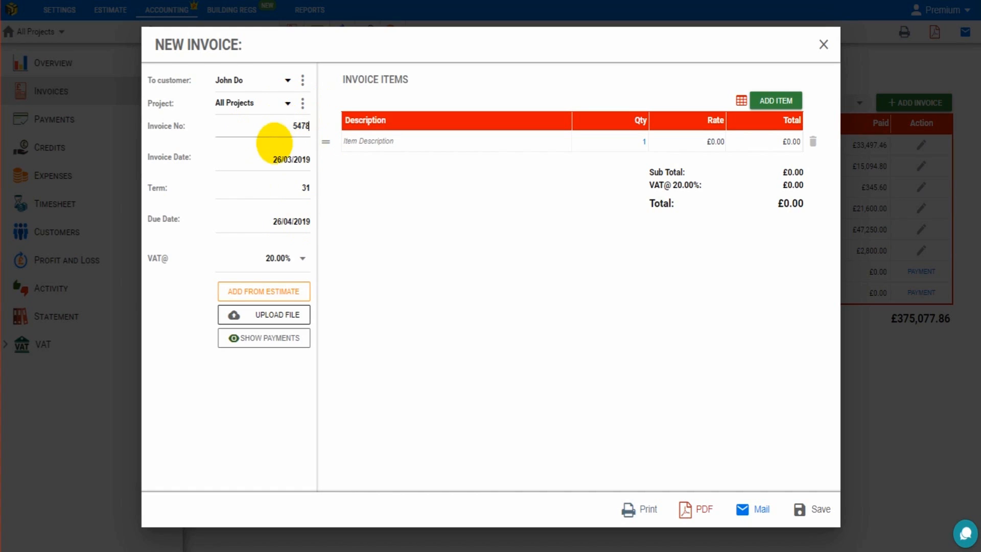
{"action": "left_click", "coordinate": [281, 126]}
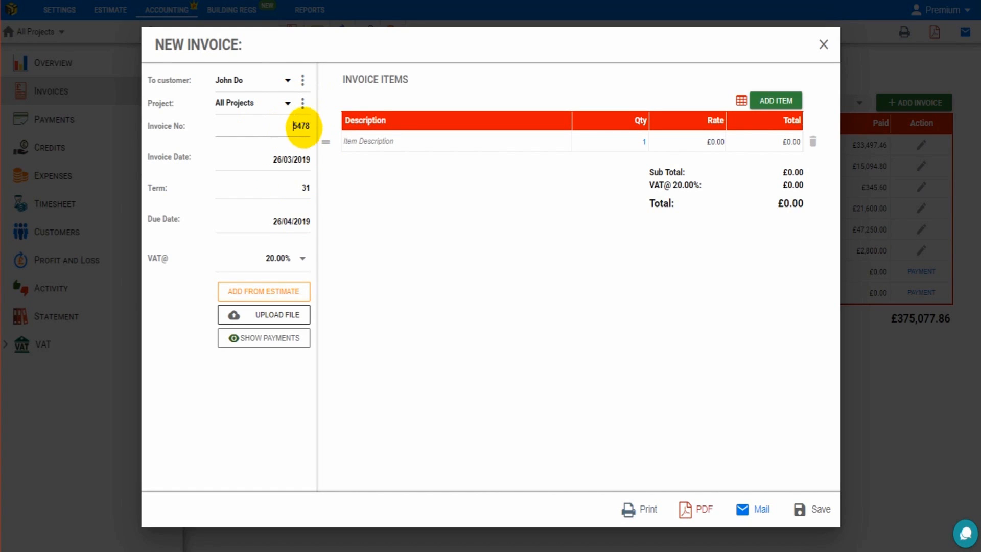
Step: Set the invoice date to 01/03/2019 and the payment term to 15 days
{"action": "left_click", "coordinate": [260, 161]}
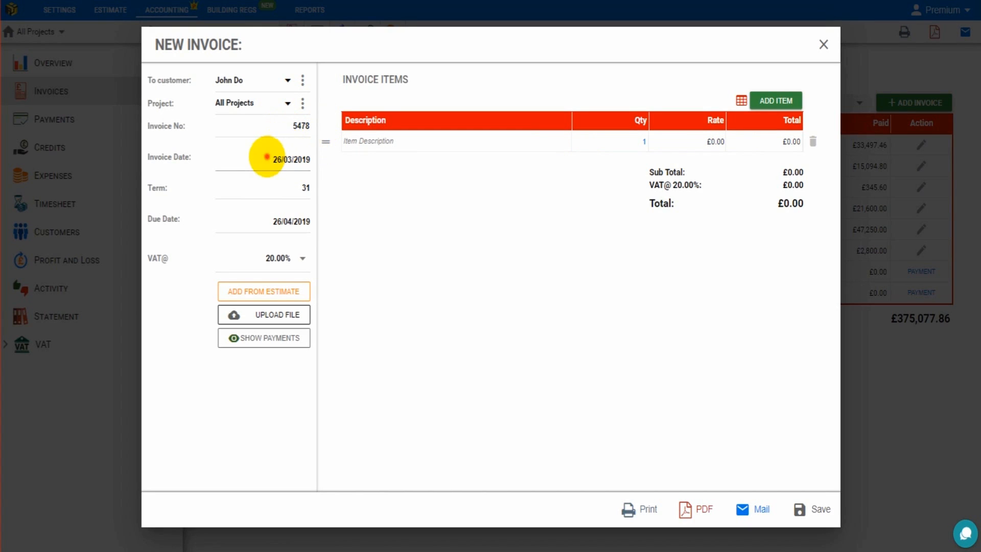
{"action": "left_click", "coordinate": [266, 157]}
{"action": "left_click", "coordinate": [429, 244]}
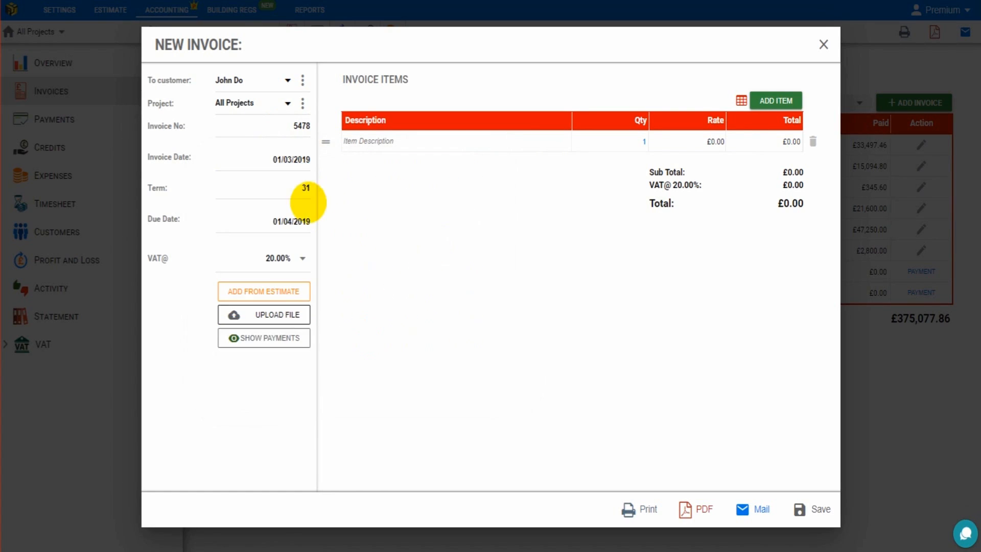
{"action": "left_click_drag", "start_coordinate": [278, 186], "coordinate": [339, 192]}
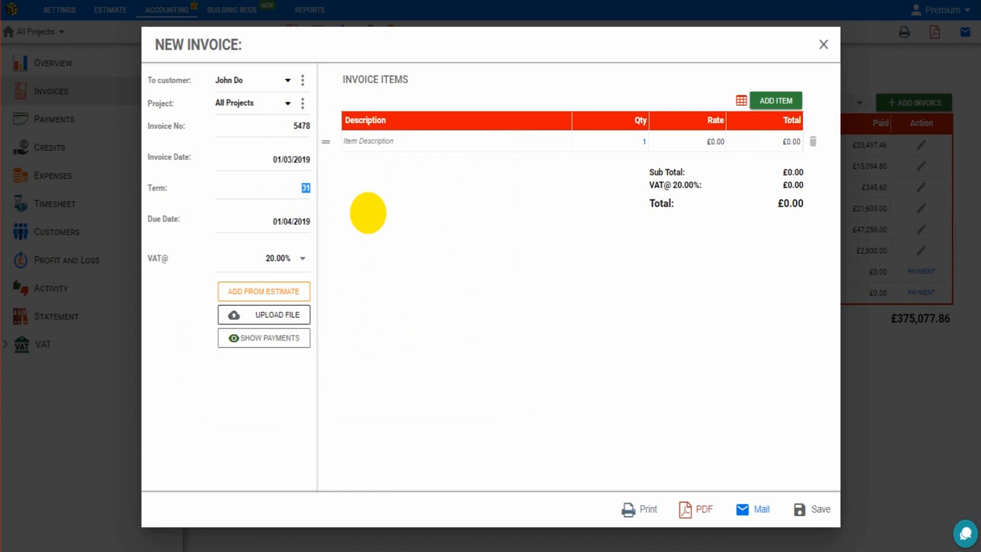
{"action": "type", "text": "15"}
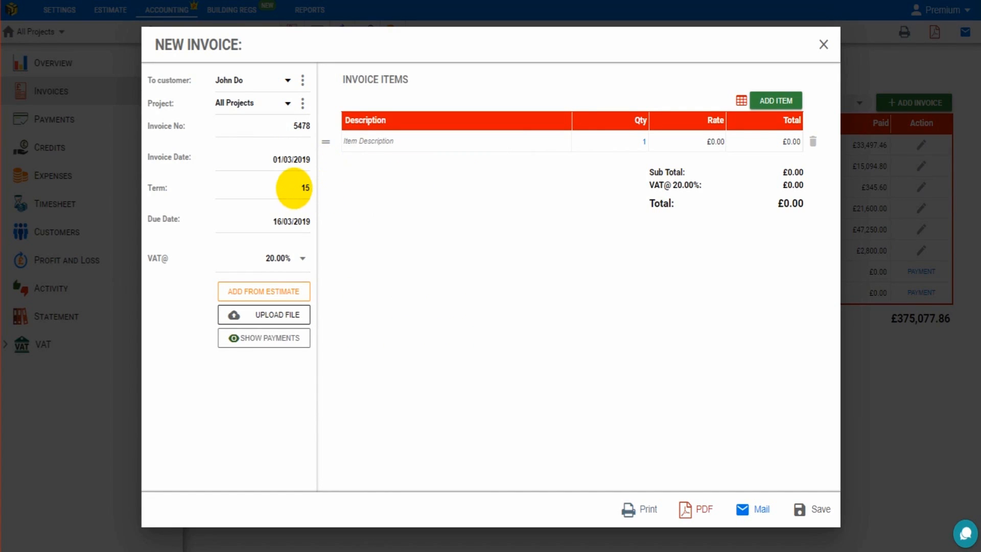
Step: Fill the first invoice item with the description "Example invoice", quantity 5 and a rate of £75.00
{"action": "left_click", "coordinate": [297, 188]}
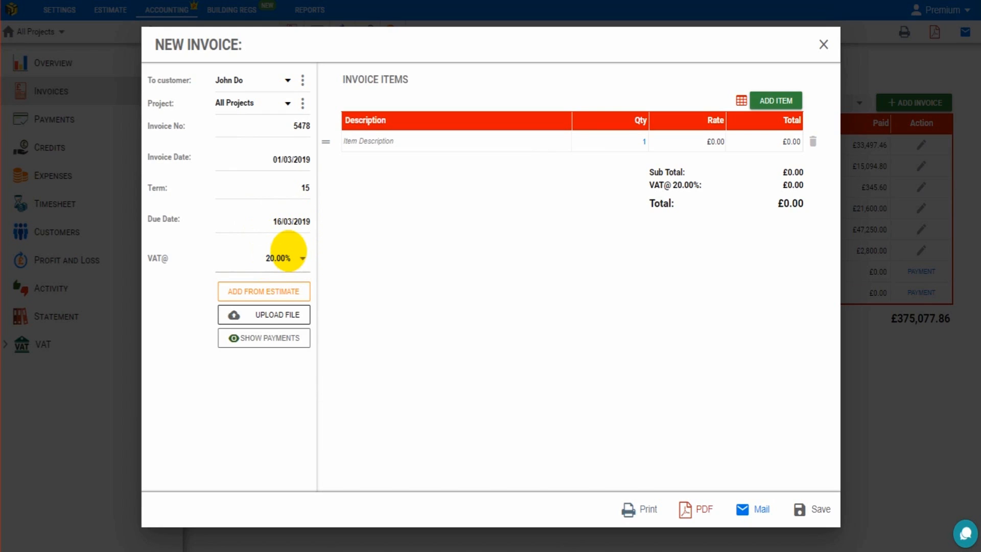
{"action": "left_click", "coordinate": [391, 144]}
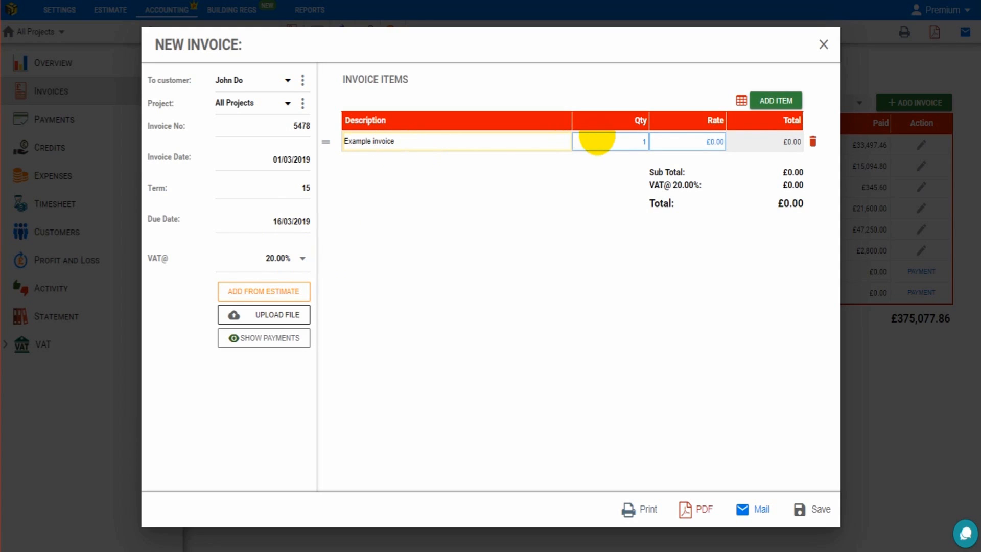
{"action": "left_click", "coordinate": [610, 141]}
{"action": "type", "text": "5"}
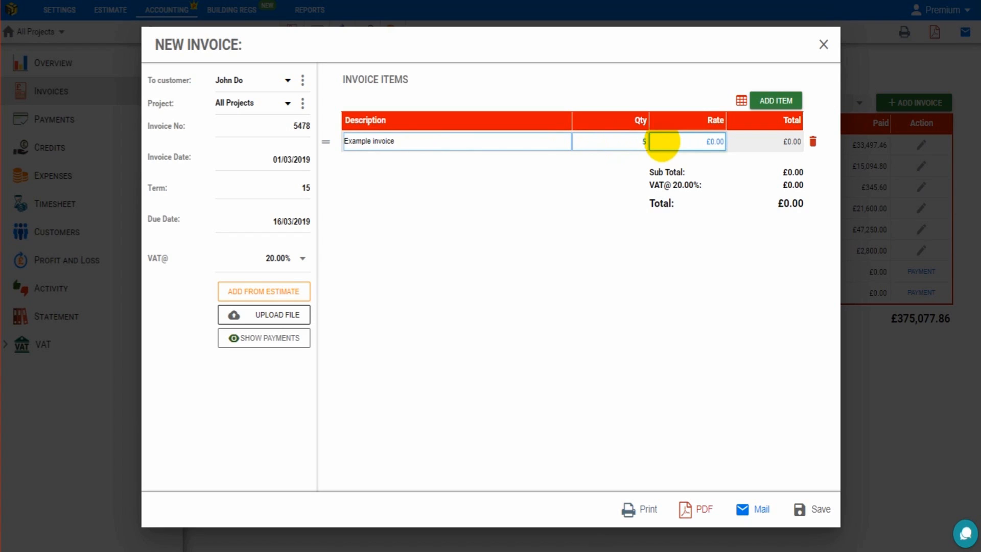
{"action": "left_click", "coordinate": [691, 142]}
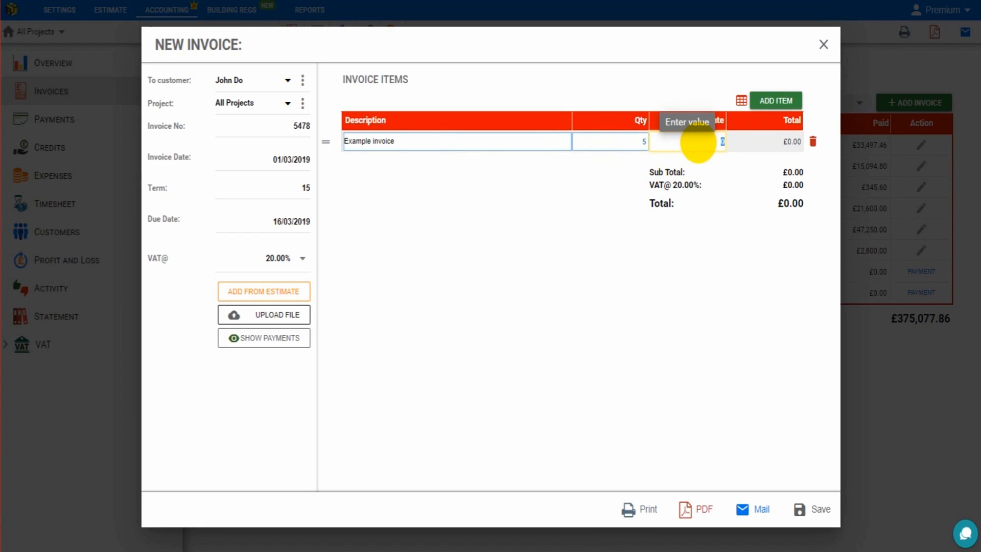
{"action": "left_click", "coordinate": [789, 178]}
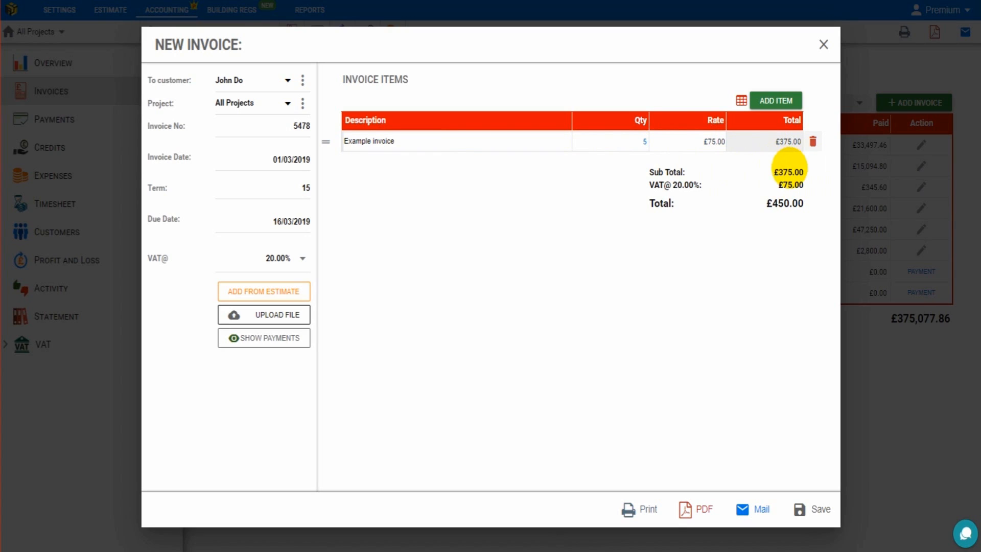
{"action": "left_click_drag", "start_coordinate": [655, 185], "coordinate": [743, 181]}
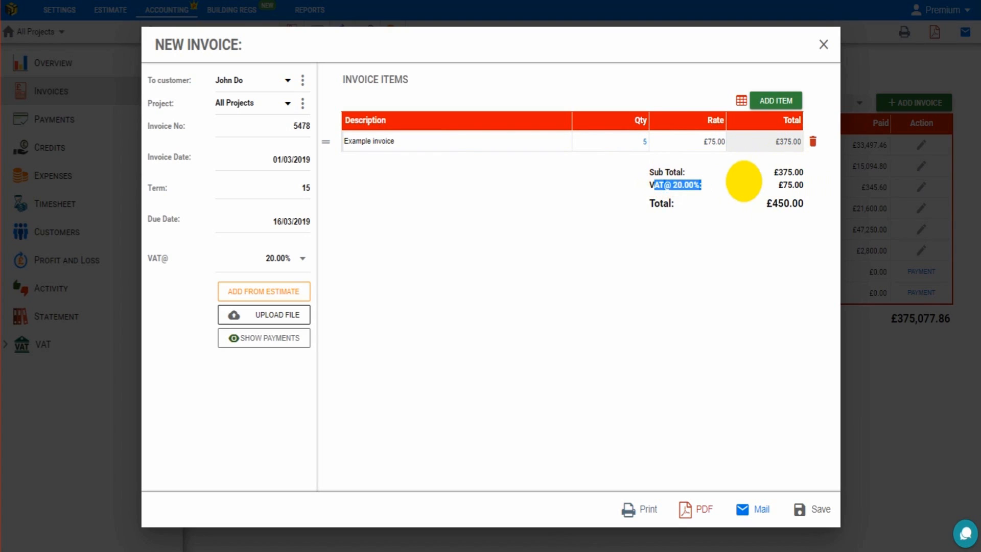
{"action": "left_click_drag", "start_coordinate": [660, 202], "coordinate": [677, 255]}
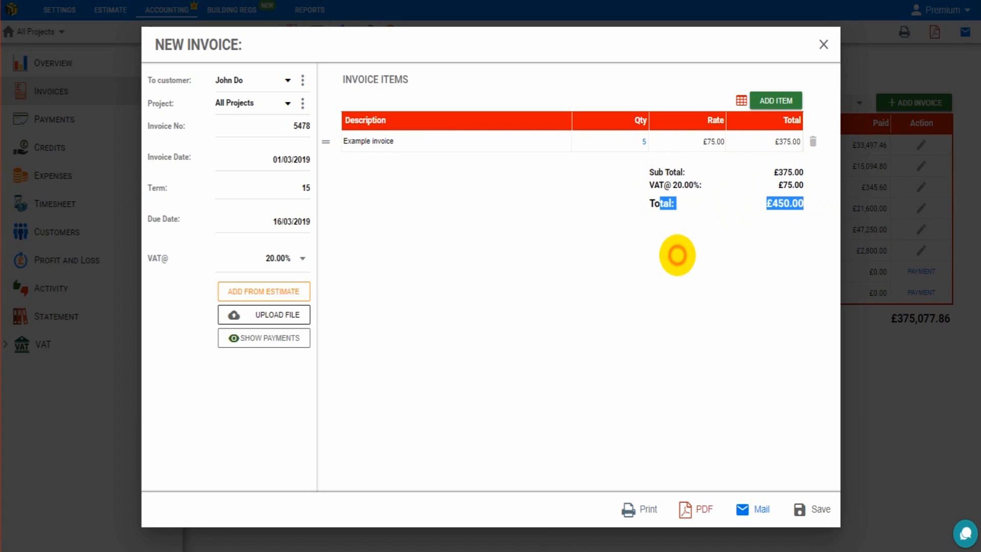
{"action": "left_click", "coordinate": [677, 255]}
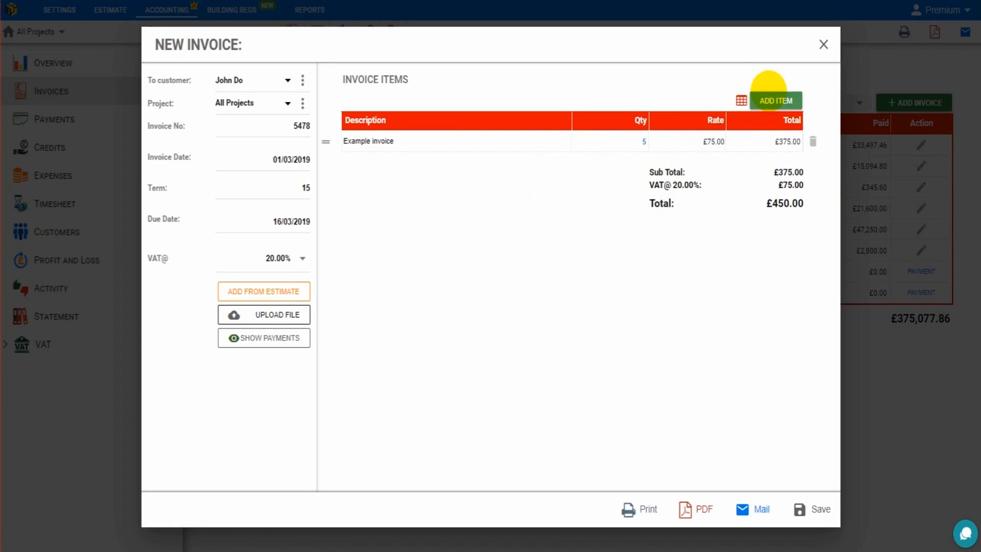
Step: Add three blank item rows to the invoice and delete all three again
{"action": "left_click", "coordinate": [775, 95]}
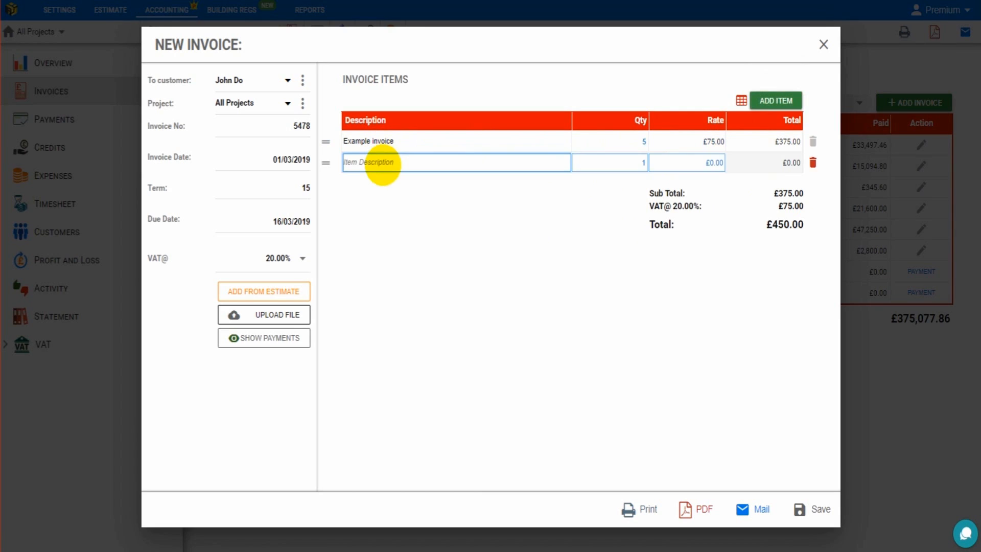
{"action": "left_click", "coordinate": [776, 100]}
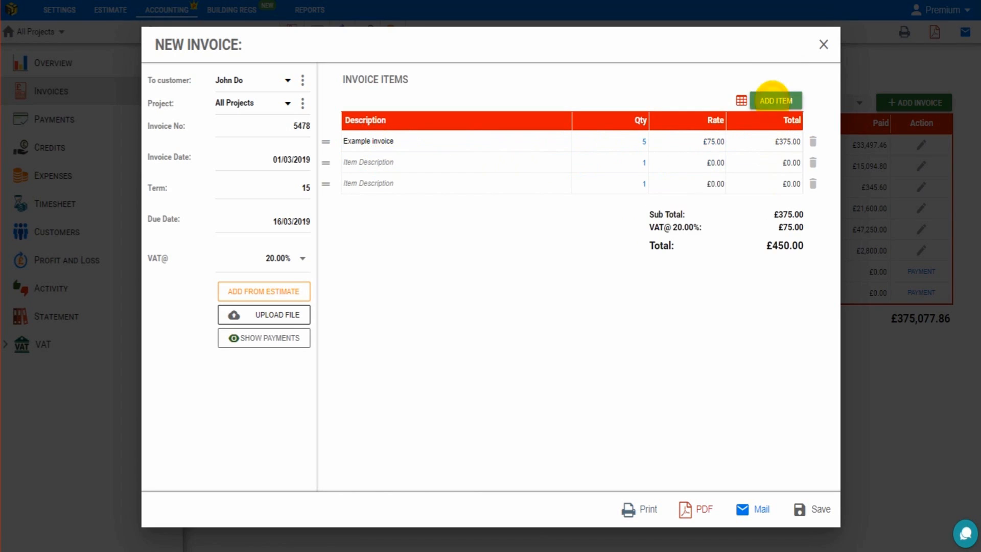
{"action": "left_click", "coordinate": [775, 100]}
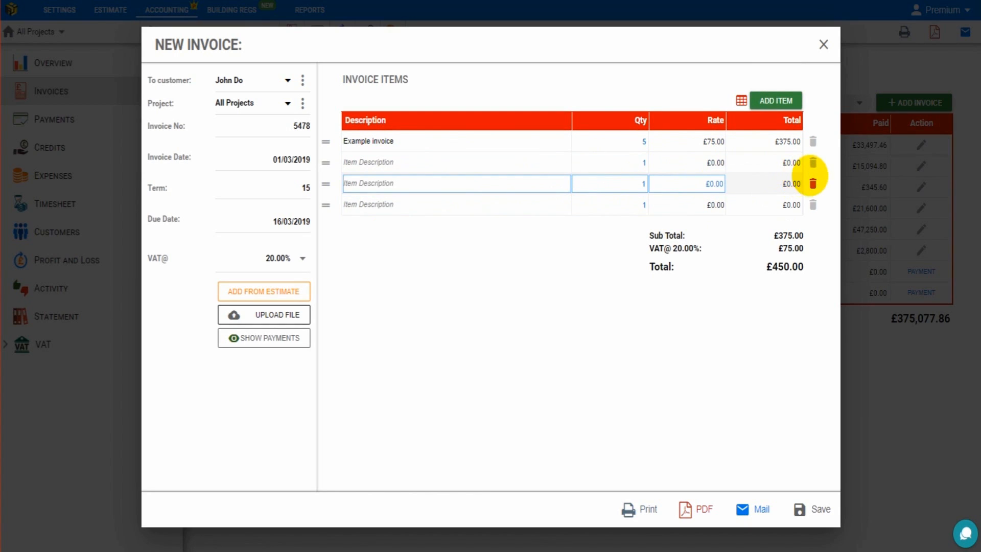
{"action": "left_click", "coordinate": [813, 163]}
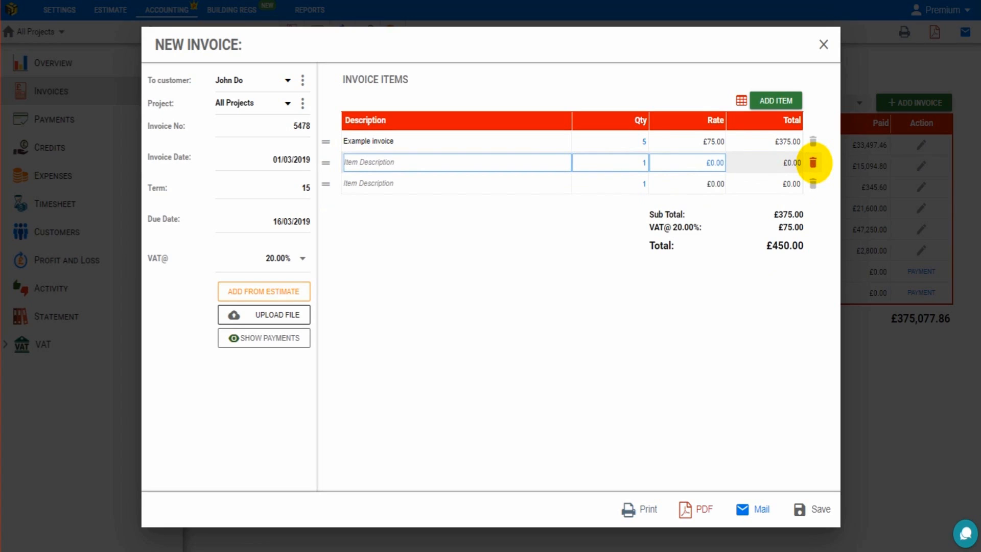
{"action": "left_click", "coordinate": [813, 163]}
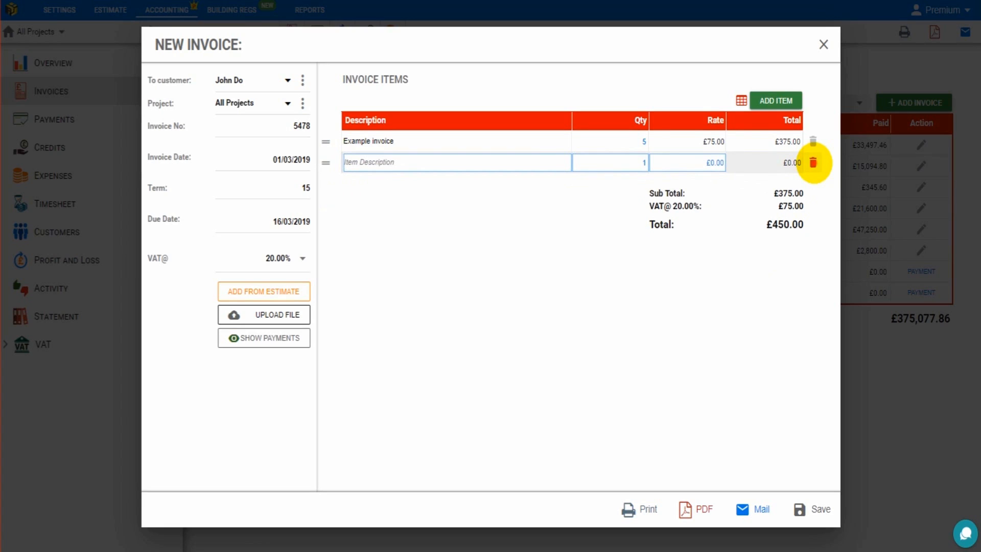
{"action": "left_click", "coordinate": [813, 162]}
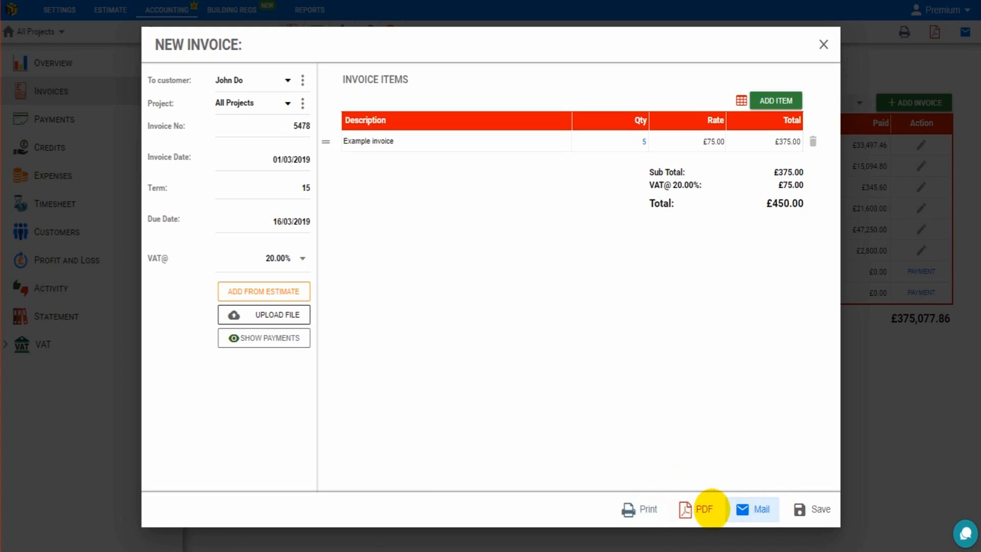
Step: Open the invoice's PDF preview, placing the logo on the right and including the payment details
{"action": "left_click", "coordinate": [704, 509]}
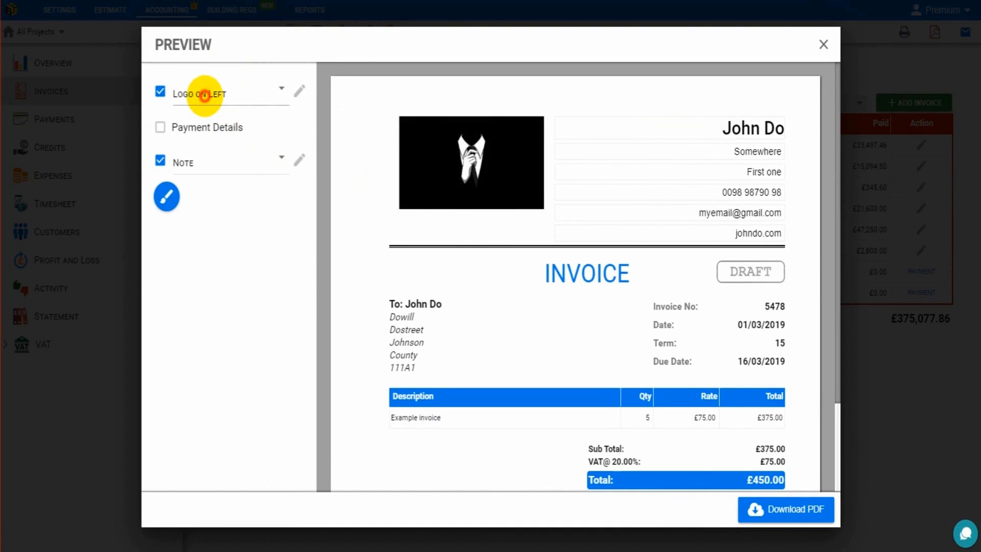
{"action": "left_click", "coordinate": [204, 95]}
{"action": "left_click", "coordinate": [206, 153]}
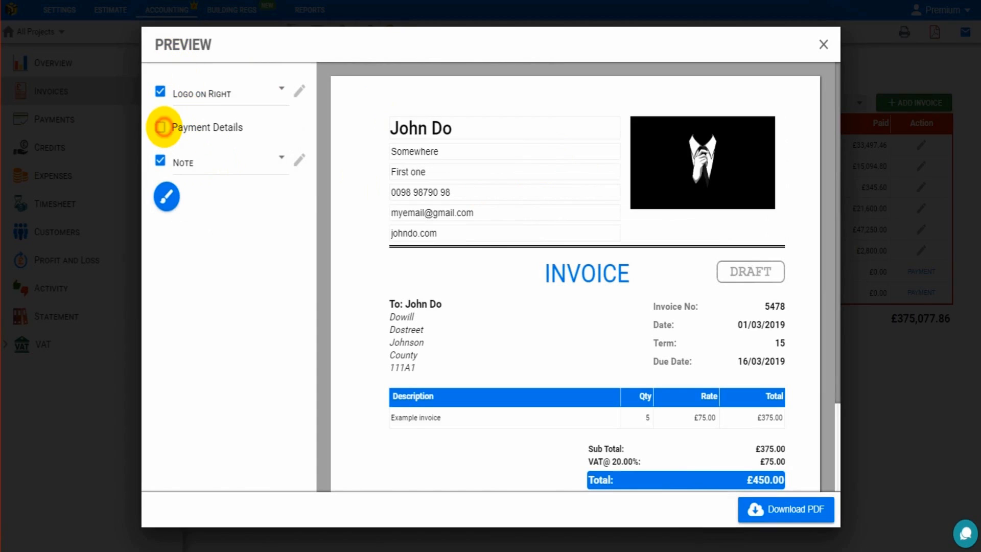
{"action": "left_click", "coordinate": [162, 127]}
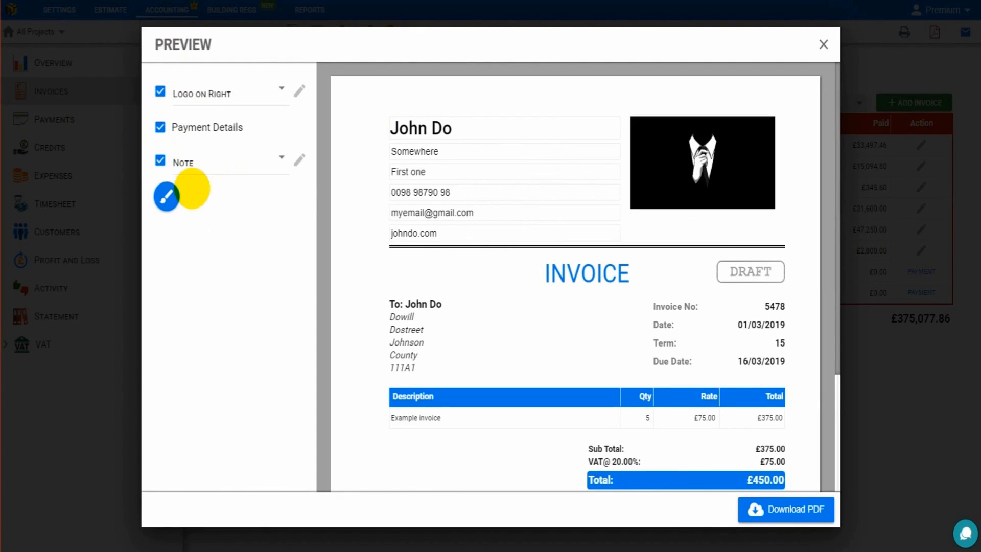
Step: Look through the whole invoice preview, then return to the invoice and save it
{"action": "scroll", "coordinate": [476, 180], "scroll_direction": "down", "scroll_amount": 3}
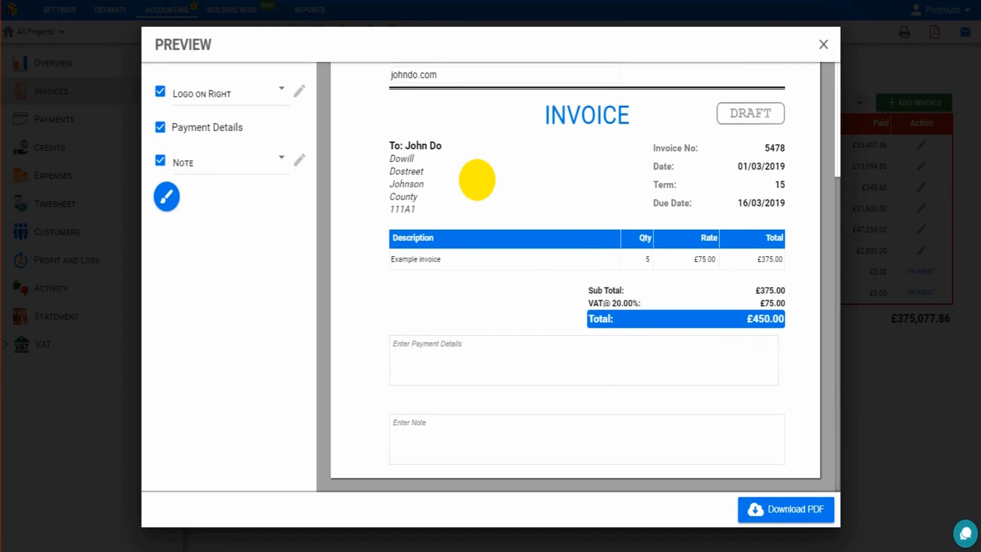
{"action": "scroll", "coordinate": [476, 180], "scroll_direction": "up", "scroll_amount": 1}
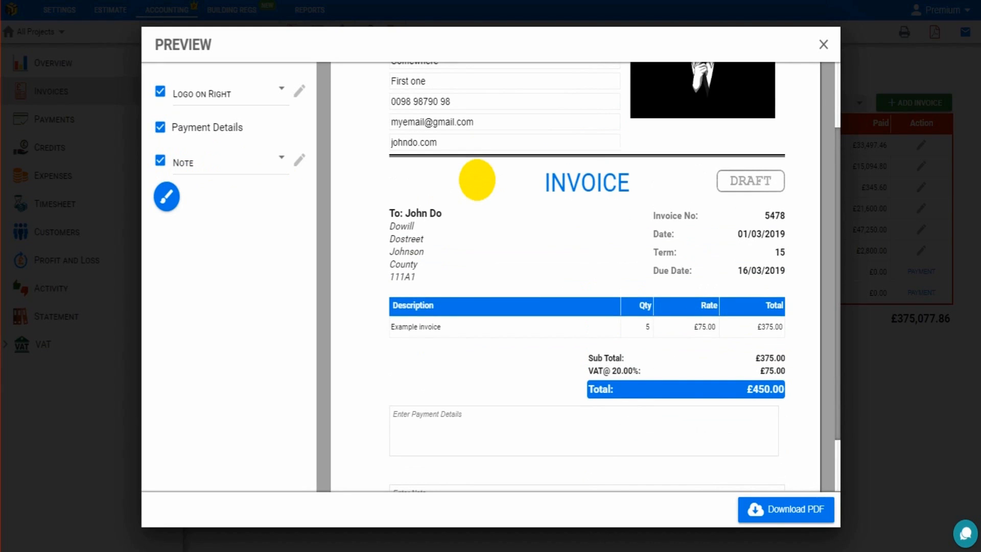
{"action": "scroll", "coordinate": [477, 179], "scroll_direction": "up", "scroll_amount": 2}
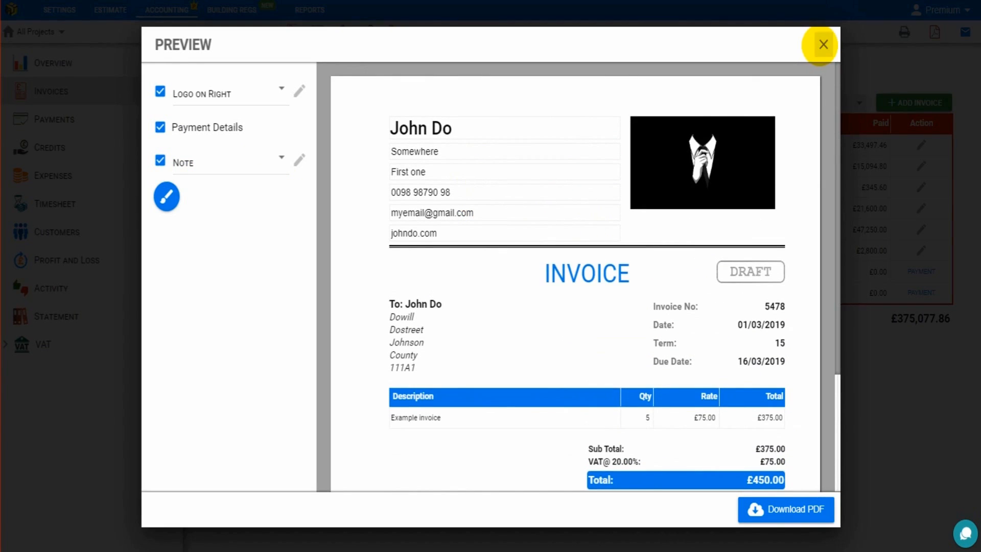
{"action": "left_click", "coordinate": [822, 44]}
{"action": "left_click", "coordinate": [816, 506]}
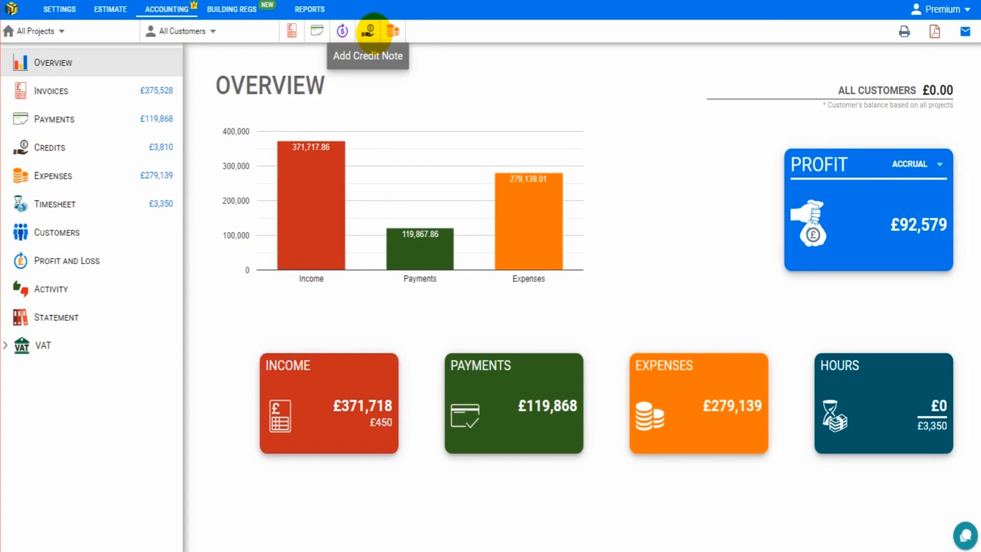
Step: Create a new credit note from the credits list and assign it to the first customer offered
{"action": "left_click", "coordinate": [369, 30]}
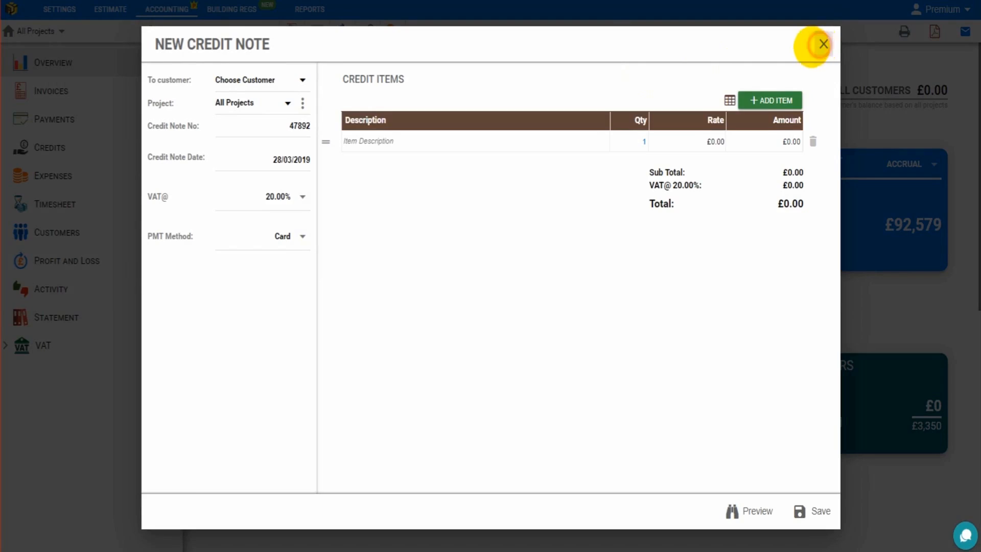
{"action": "left_click", "coordinate": [824, 44]}
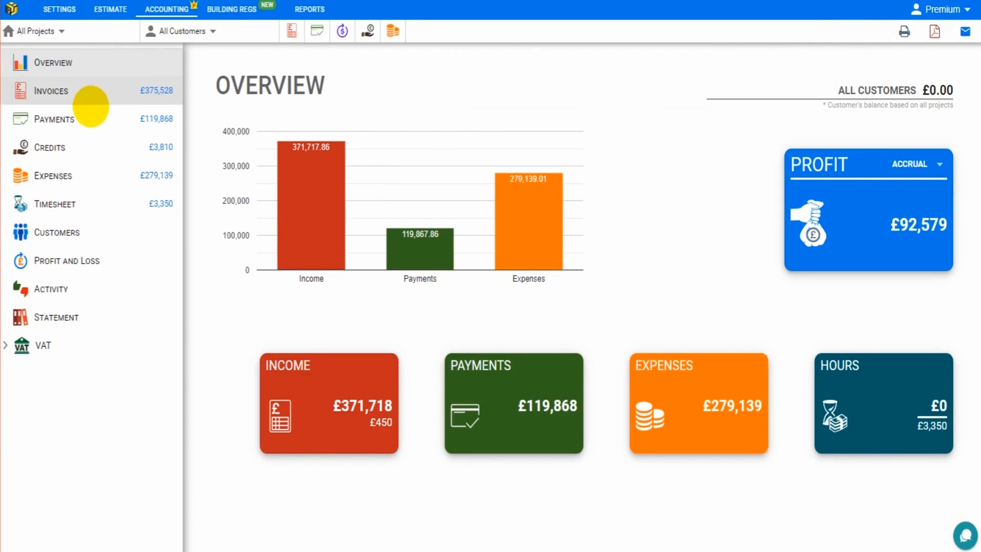
{"action": "left_click", "coordinate": [71, 149]}
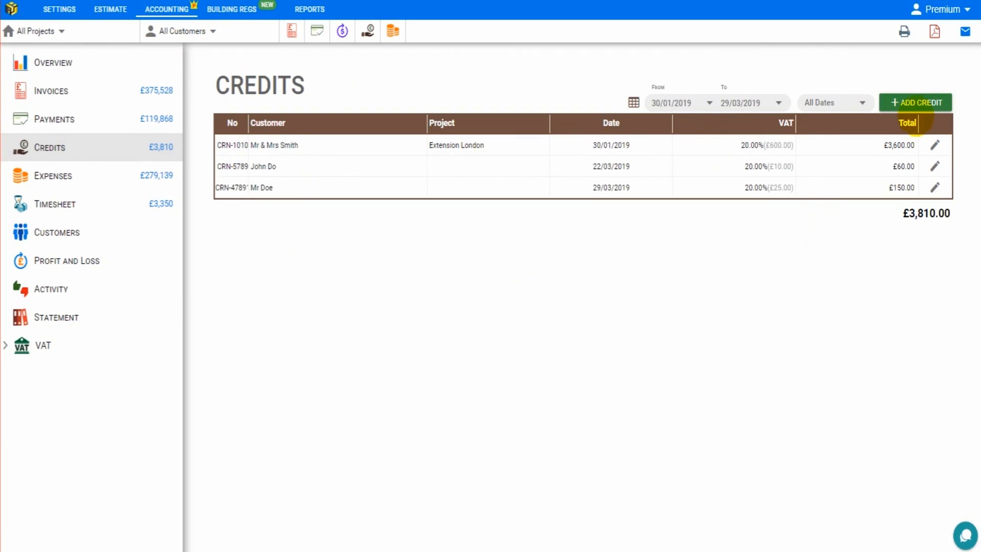
{"action": "left_click", "coordinate": [922, 103]}
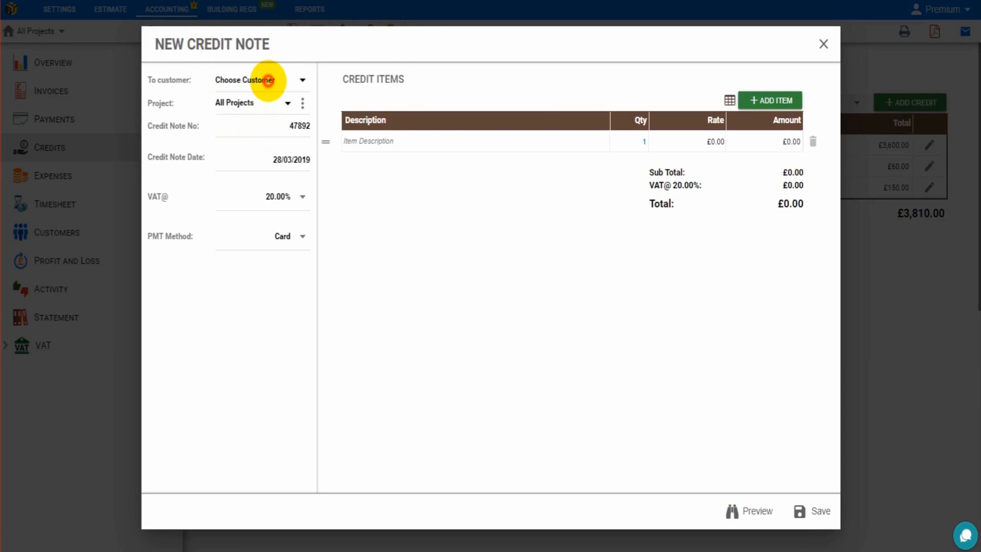
{"action": "left_click", "coordinate": [268, 81]}
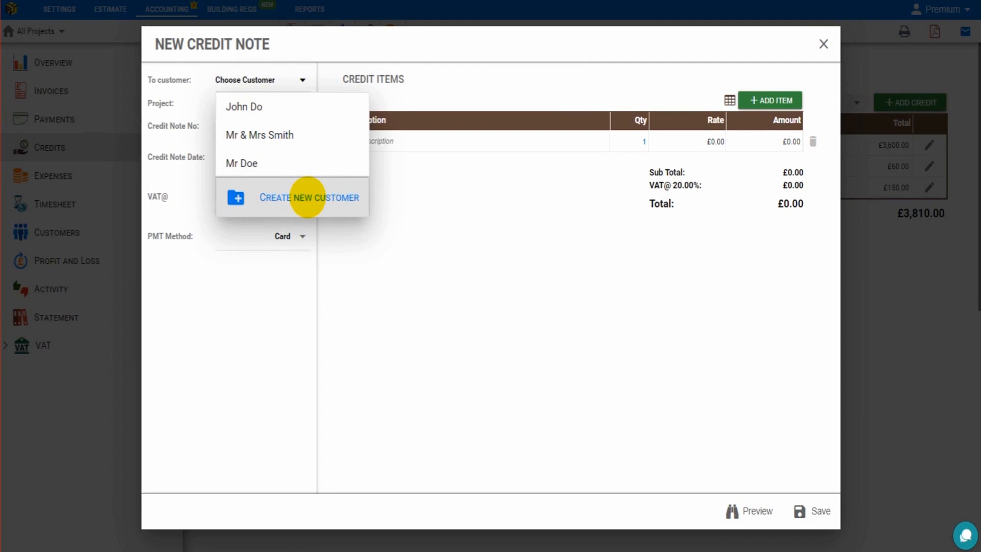
{"action": "left_click", "coordinate": [281, 113]}
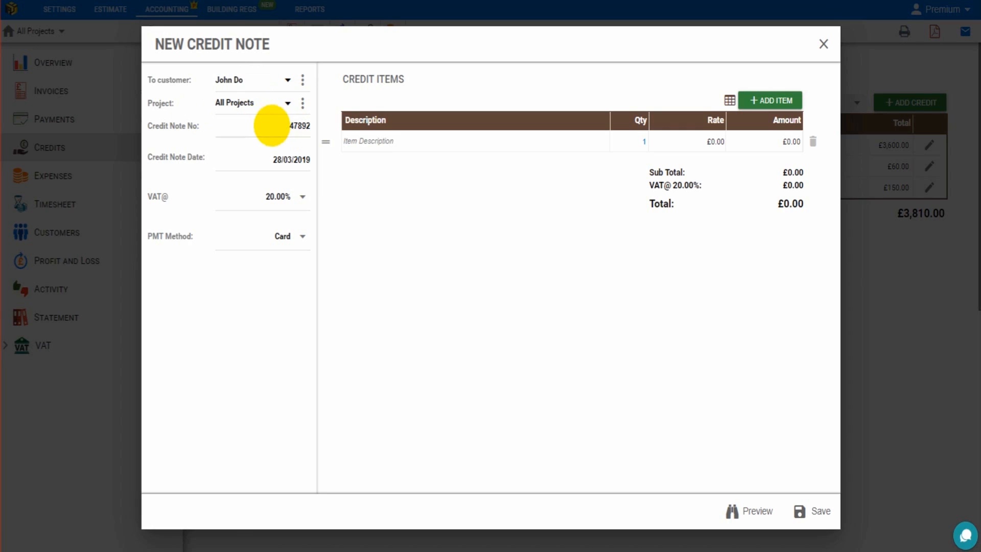
Step: Set the credit note's number to 123 and its date to 07/03/2019
{"action": "left_click_drag", "start_coordinate": [270, 129], "coordinate": [307, 168]}
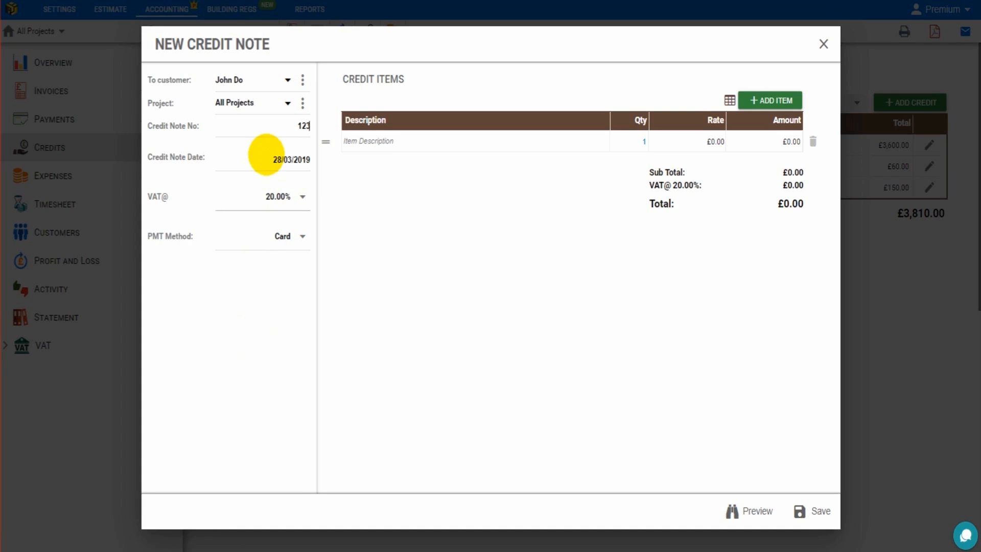
{"action": "left_click", "coordinate": [266, 155]}
{"action": "left_click", "coordinate": [408, 267]}
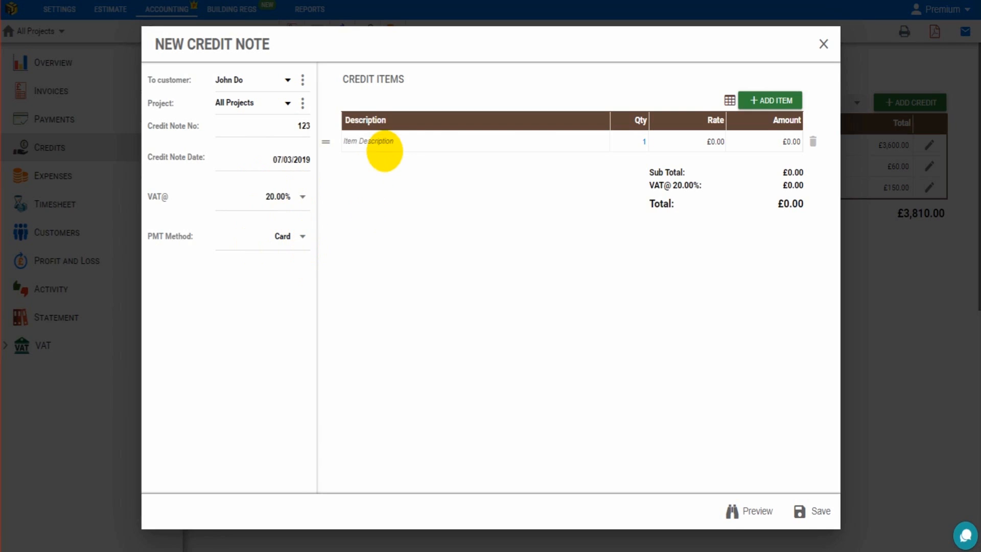
Step: Fill the first credit item with the description "Example Credit Note", quantity 5 and a rate of £50.00
{"action": "left_click", "coordinate": [390, 140]}
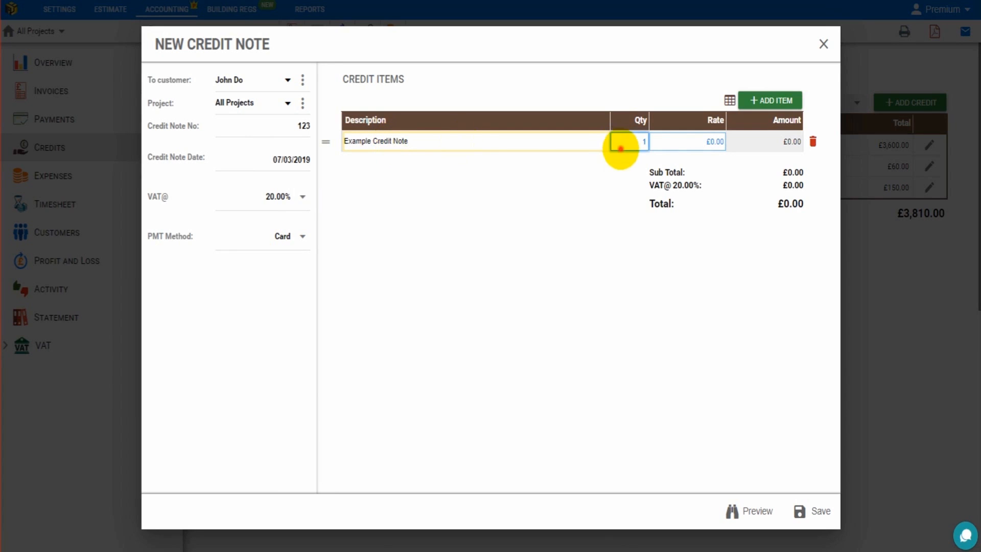
{"action": "left_click_drag", "start_coordinate": [621, 149], "coordinate": [659, 148]}
{"action": "type", "text": "5"}
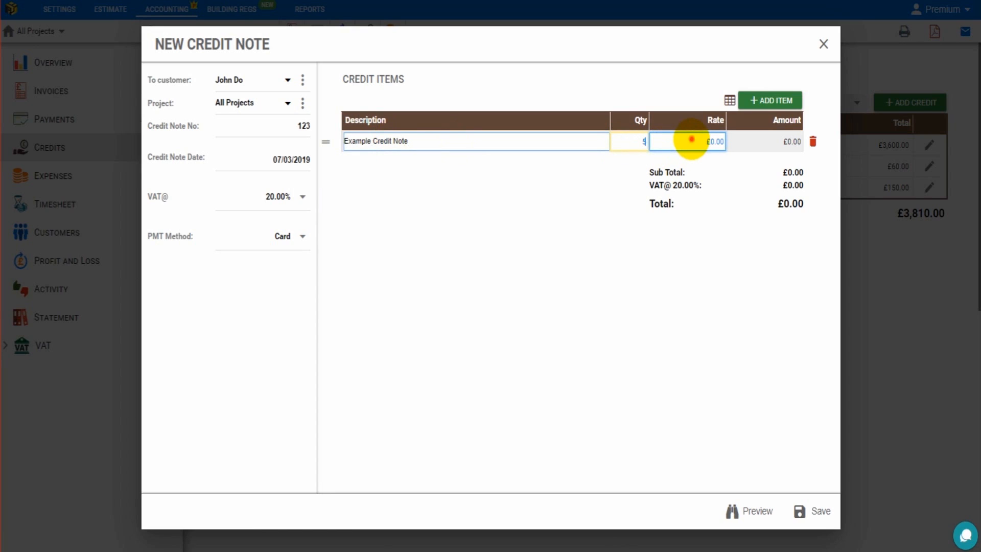
{"action": "left_click", "coordinate": [692, 139]}
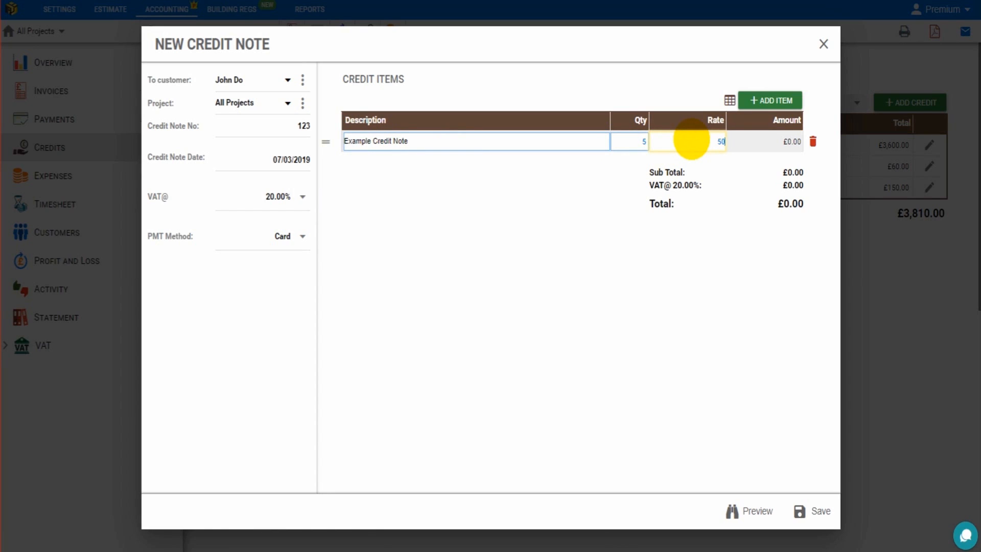
{"action": "left_click", "coordinate": [784, 176]}
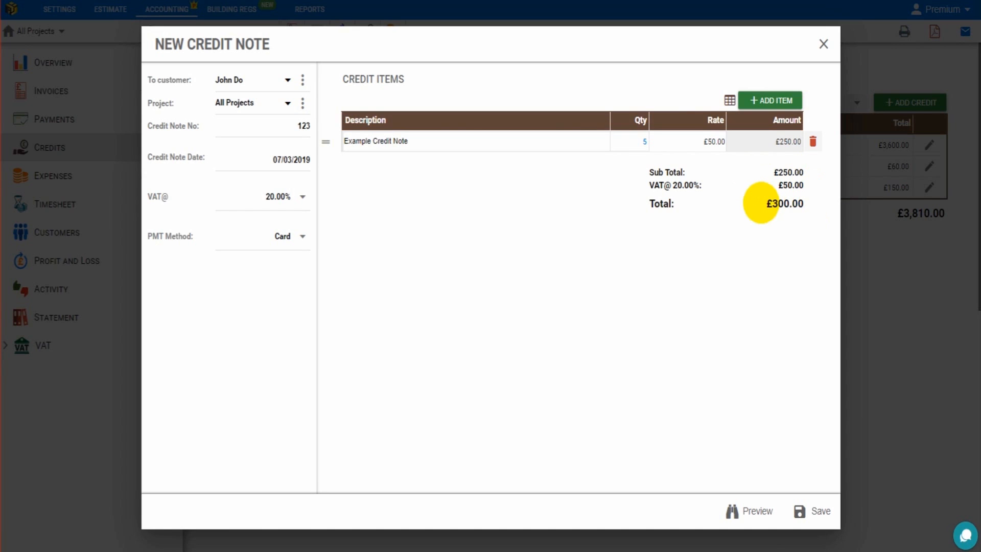
{"action": "left_click", "coordinate": [405, 142]}
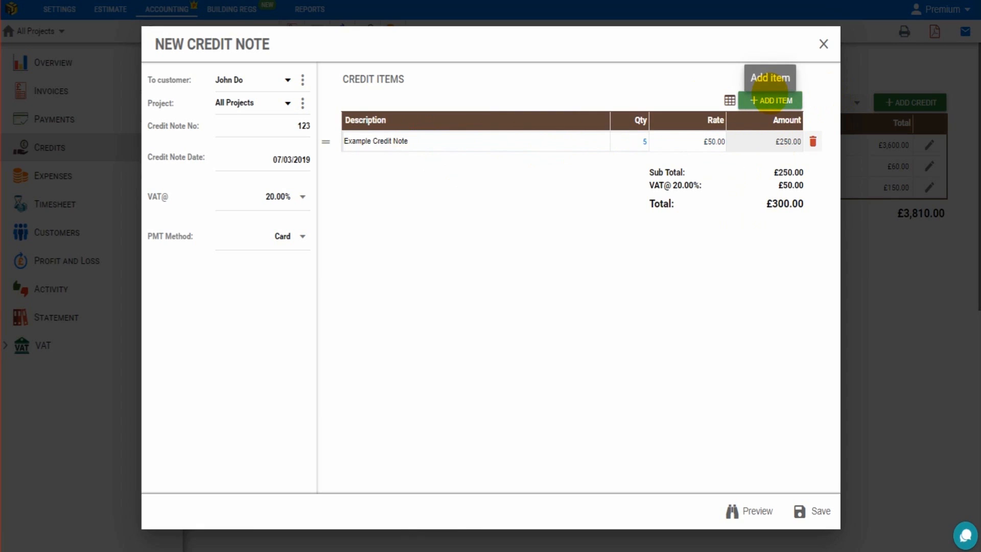
Step: Add three blank item rows to the credit note below the first item
{"action": "left_click", "coordinate": [770, 98]}
{"action": "left_click", "coordinate": [770, 98]}
{"action": "left_click", "coordinate": [769, 93]}
{"action": "left_click", "coordinate": [417, 158]}
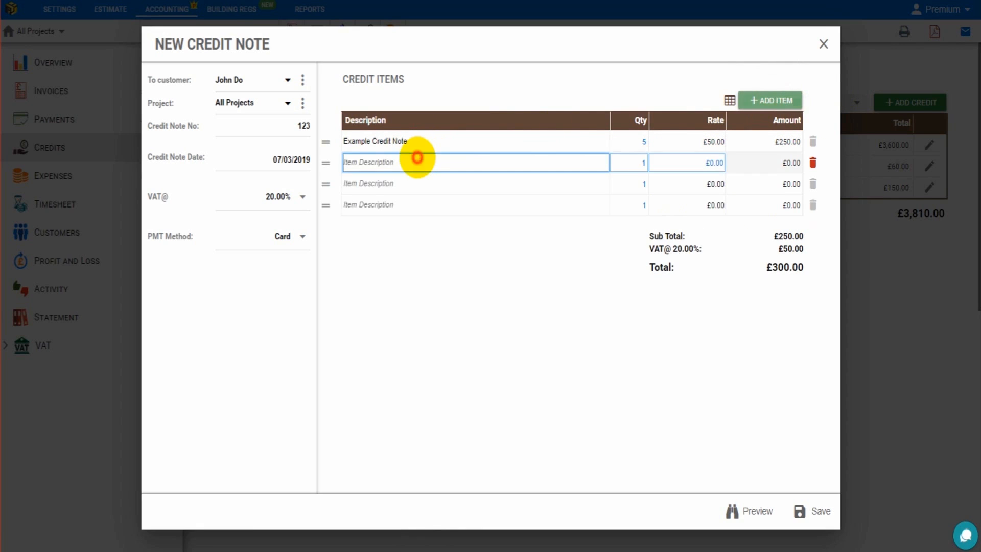
Step: Delete the three blank item rows below the "Example Credit Note" item
{"action": "left_click", "coordinate": [399, 185]}
{"action": "left_click", "coordinate": [400, 206]}
{"action": "left_click", "coordinate": [401, 186]}
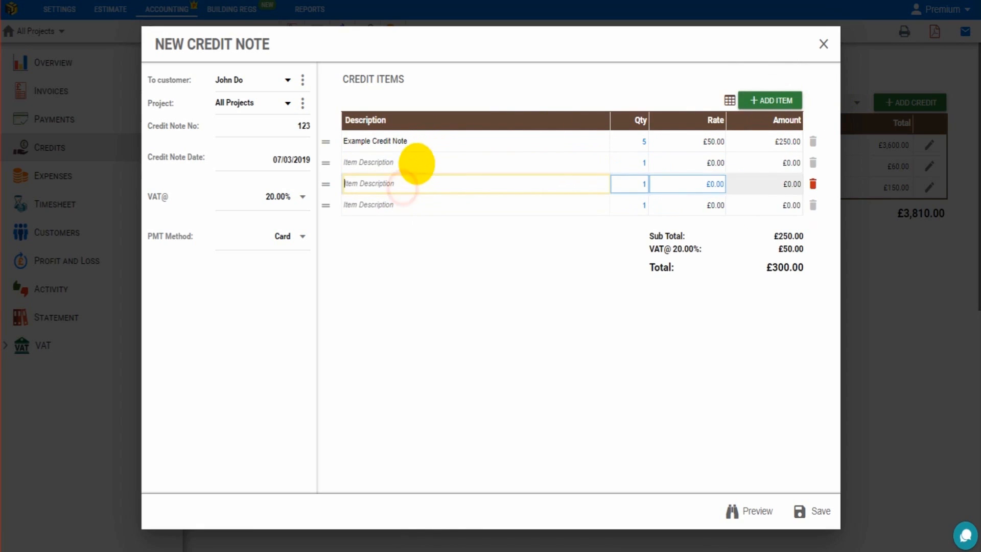
{"action": "left_click", "coordinate": [415, 162]}
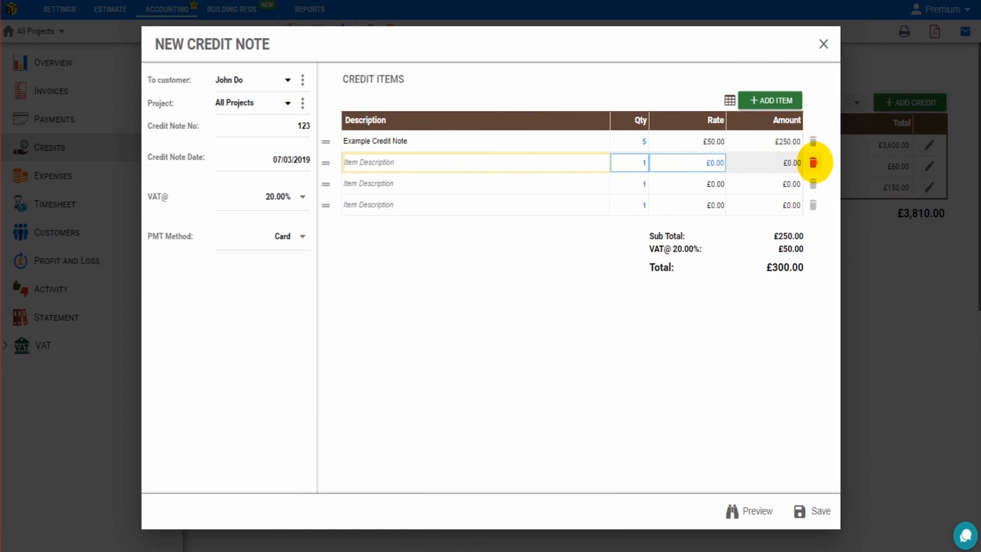
{"action": "left_click", "coordinate": [813, 162]}
{"action": "left_click", "coordinate": [813, 163]}
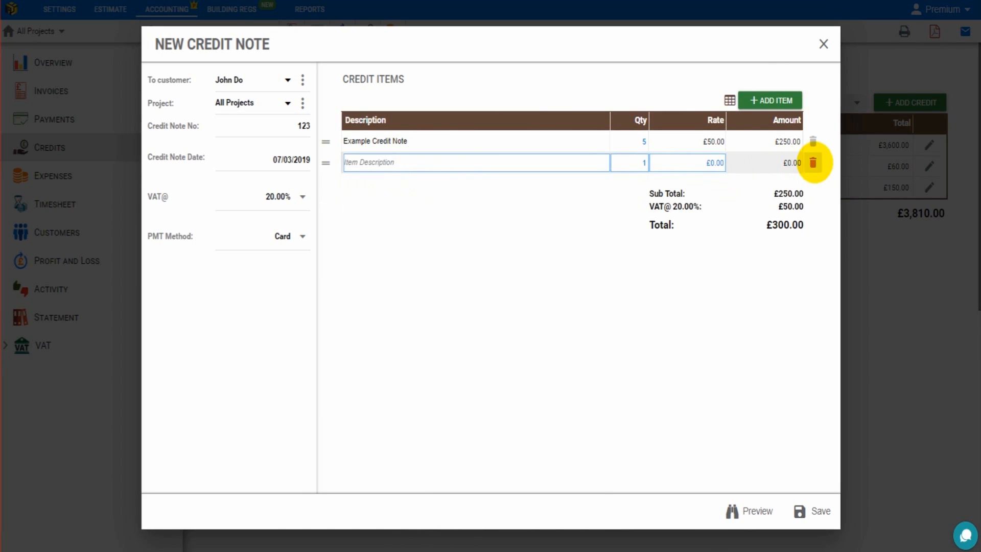
{"action": "left_click", "coordinate": [813, 162]}
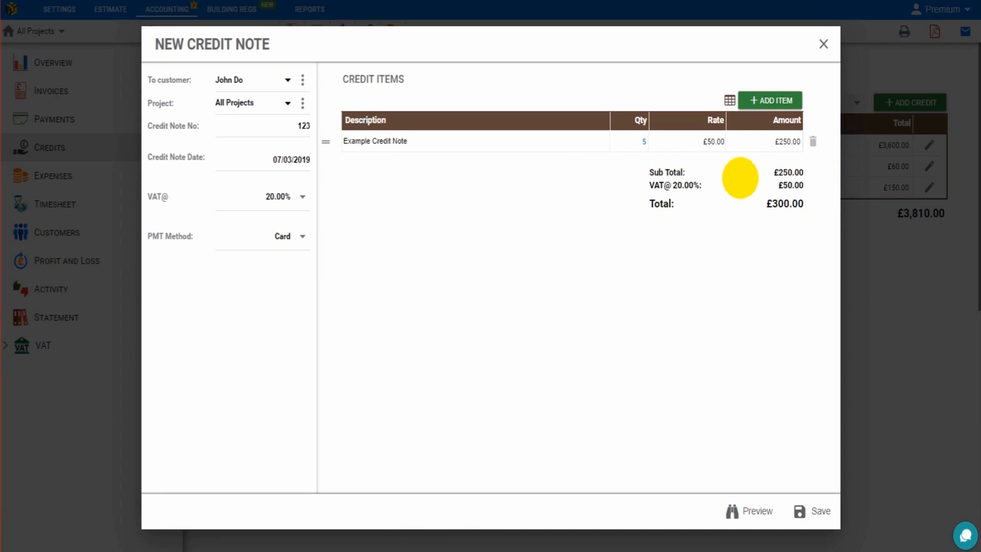
Step: Preview the credit note, set its company header layout to Logo on Left, and save the credit note
{"action": "left_click", "coordinate": [735, 511]}
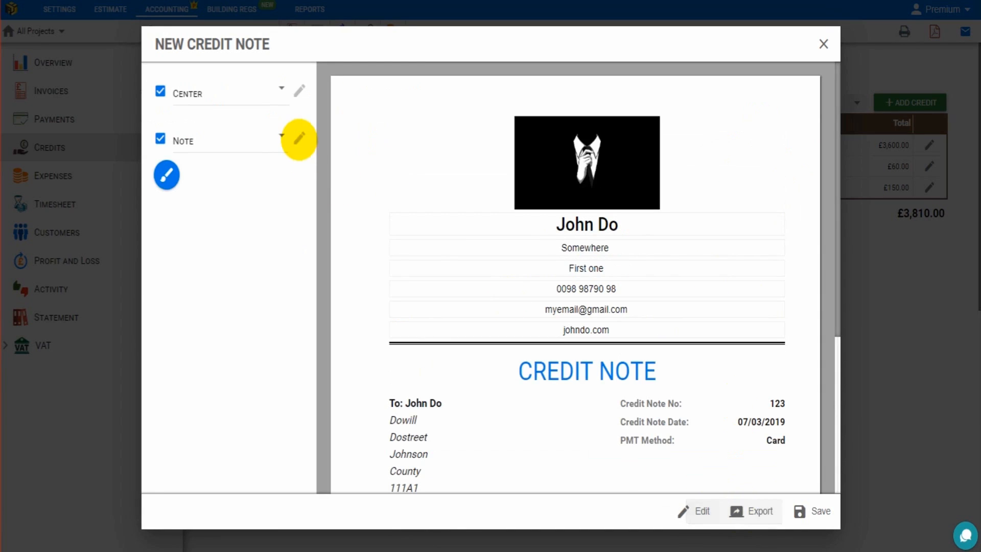
{"action": "left_click", "coordinate": [272, 90]}
{"action": "left_click", "coordinate": [227, 153]}
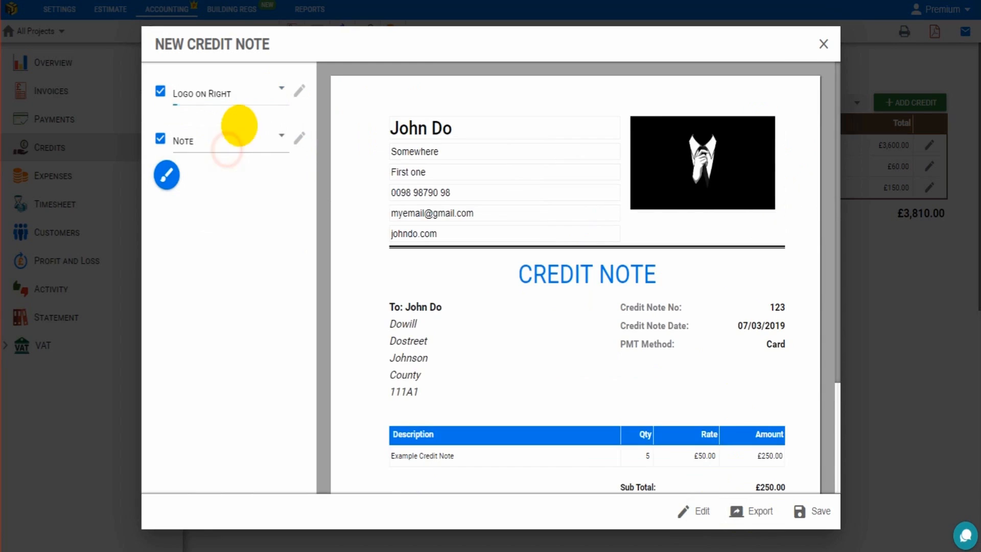
{"action": "left_click", "coordinate": [274, 89]}
{"action": "left_click", "coordinate": [224, 127]}
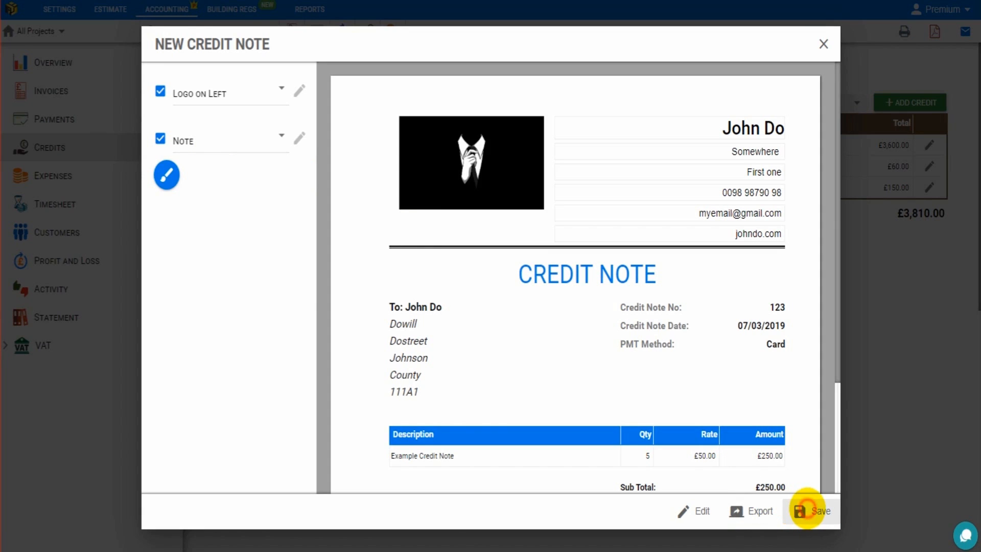
{"action": "left_click", "coordinate": [807, 510]}
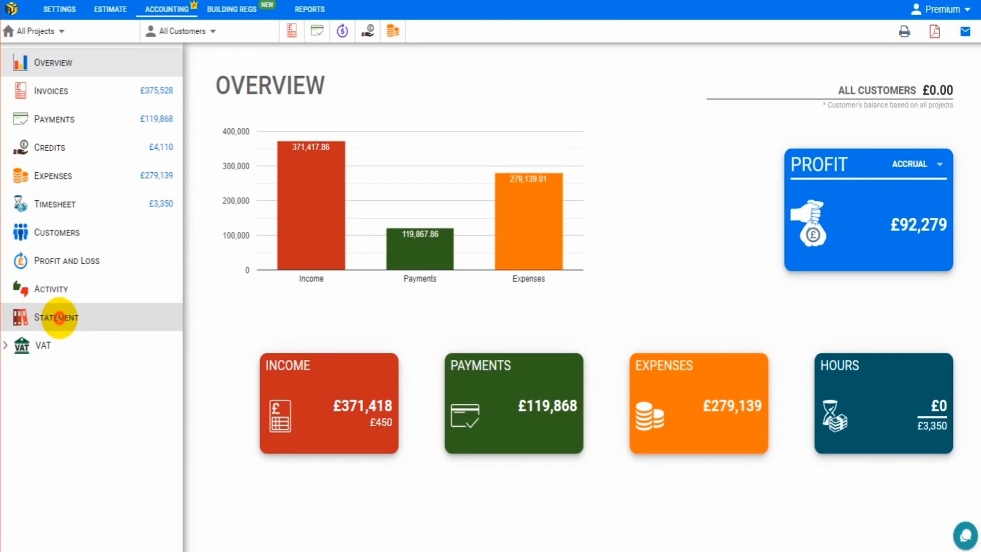
Step: Open the statement of account for the second customer in the customer list
{"action": "left_click", "coordinate": [58, 317]}
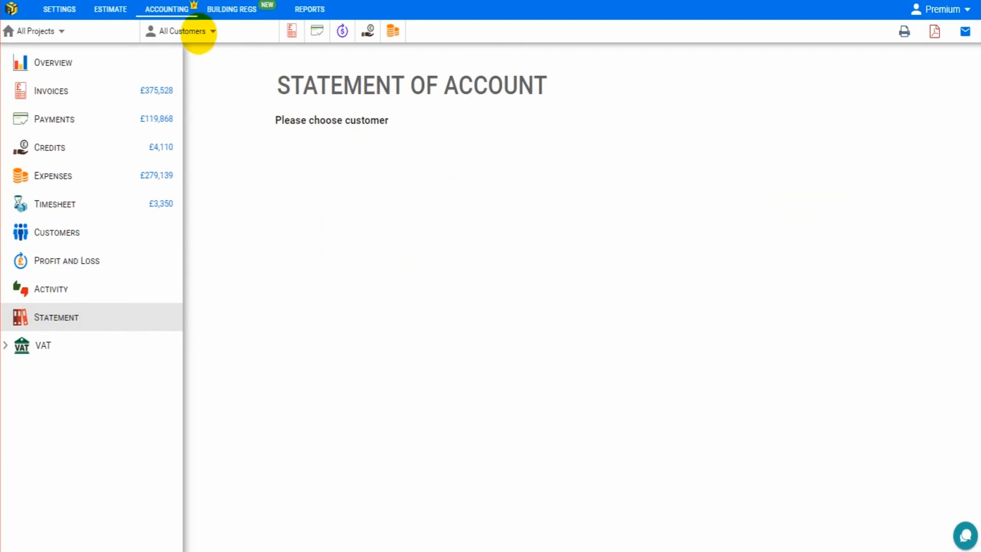
{"action": "left_click", "coordinate": [206, 31]}
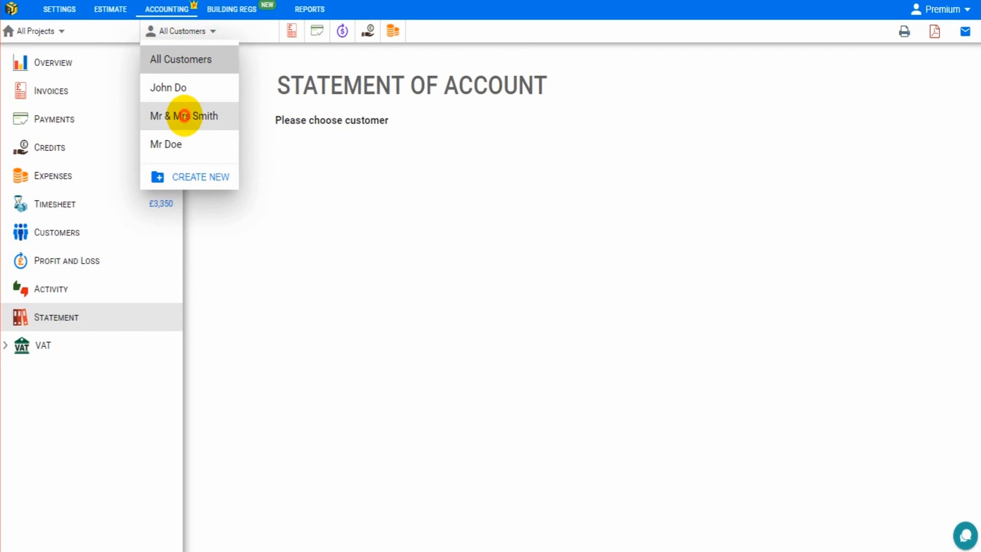
{"action": "left_click", "coordinate": [185, 115]}
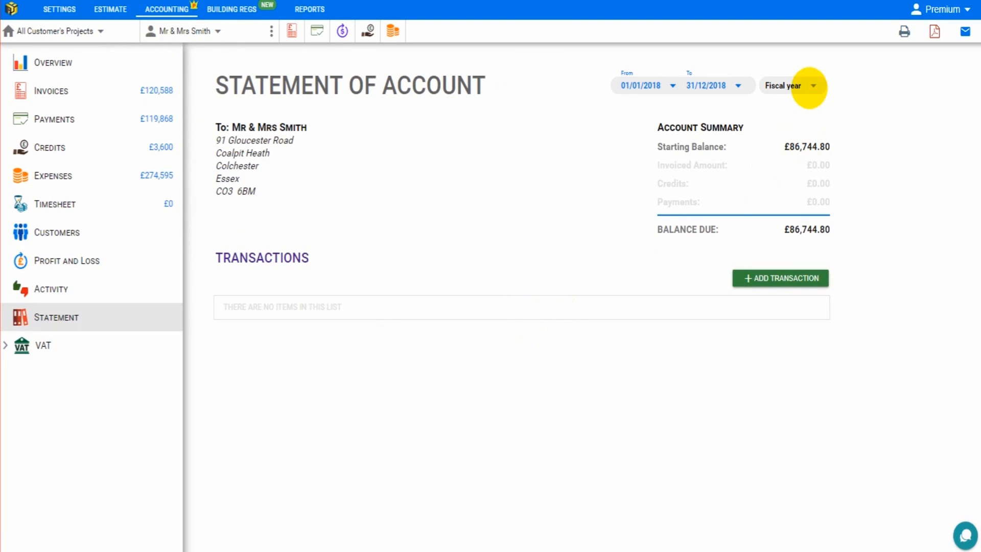
Step: Set the statement period to custom dates starting 01/01/2019 and review the listed transactions
{"action": "left_click", "coordinate": [809, 87]}
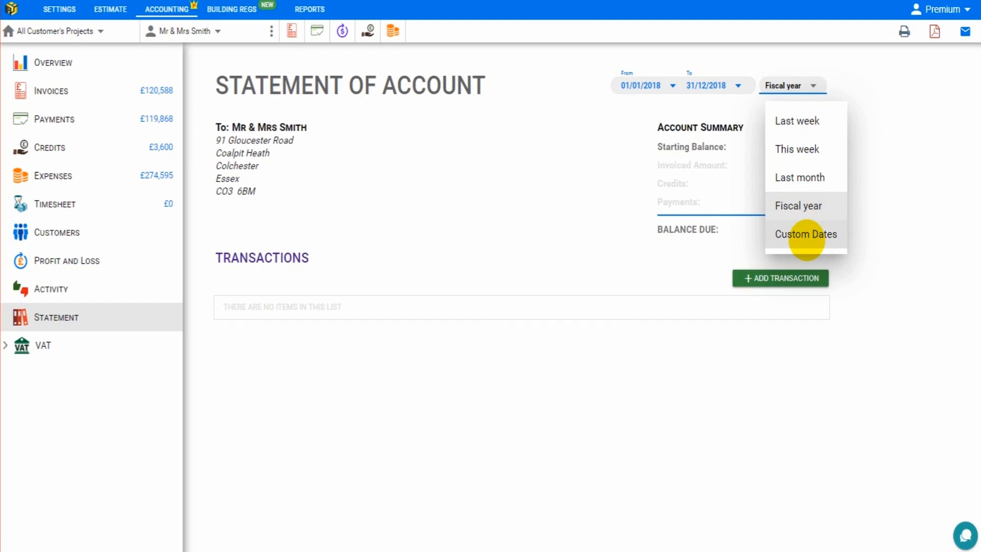
{"action": "left_click", "coordinate": [806, 236]}
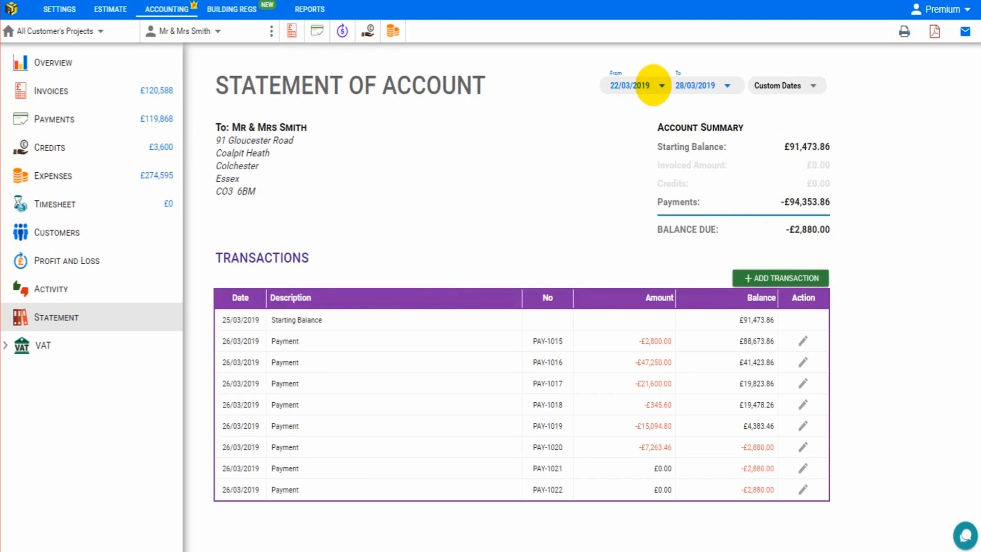
{"action": "left_click", "coordinate": [653, 86]}
{"action": "left_click", "coordinate": [740, 122]}
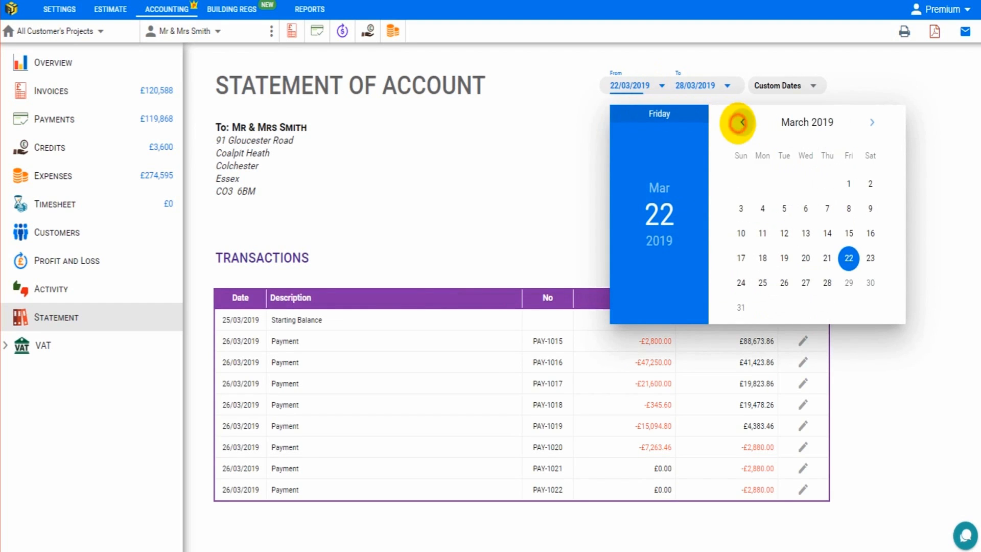
{"action": "left_click", "coordinate": [740, 123]}
{"action": "left_click", "coordinate": [783, 183]}
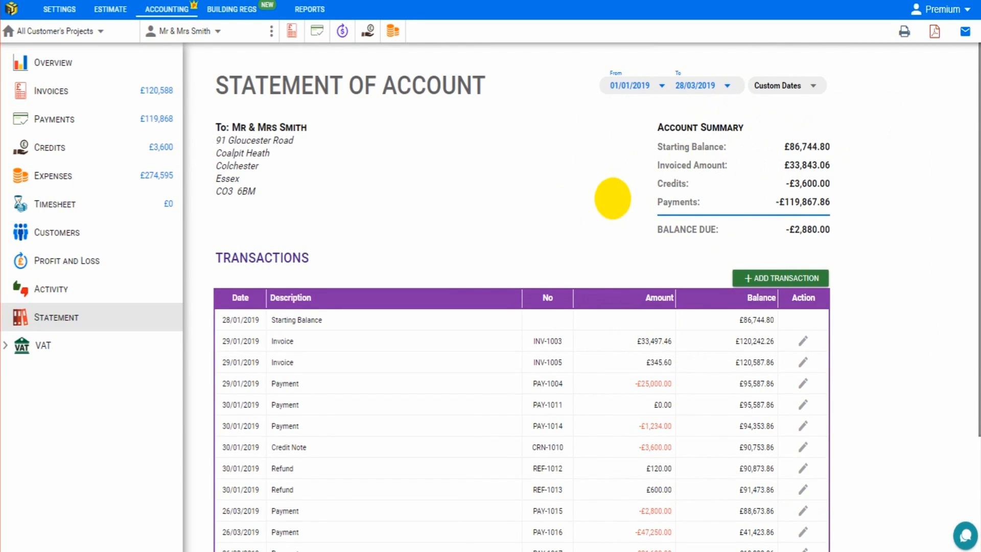
{"action": "scroll", "coordinate": [612, 198], "scroll_direction": "down", "scroll_amount": 3}
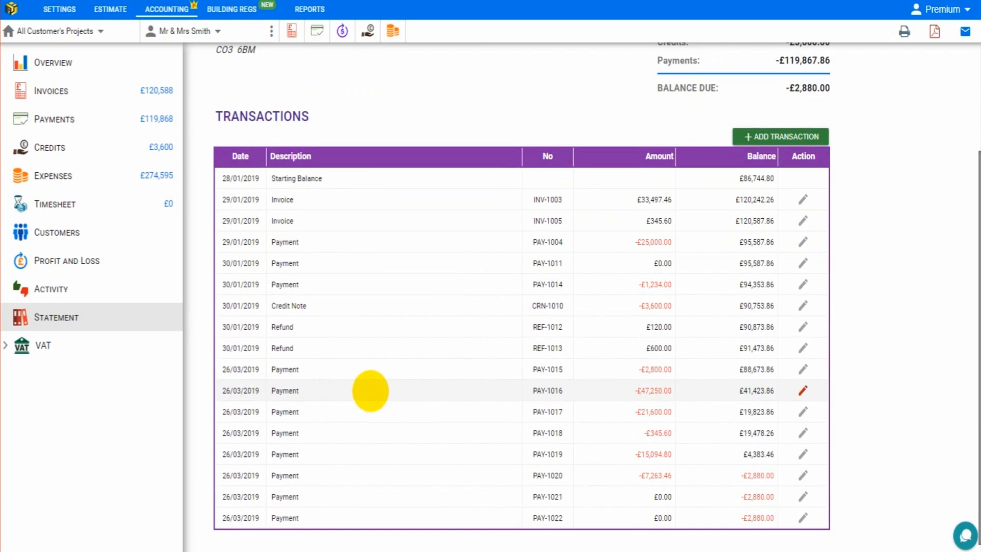
{"action": "scroll", "coordinate": [412, 332], "scroll_direction": "up", "scroll_amount": 3}
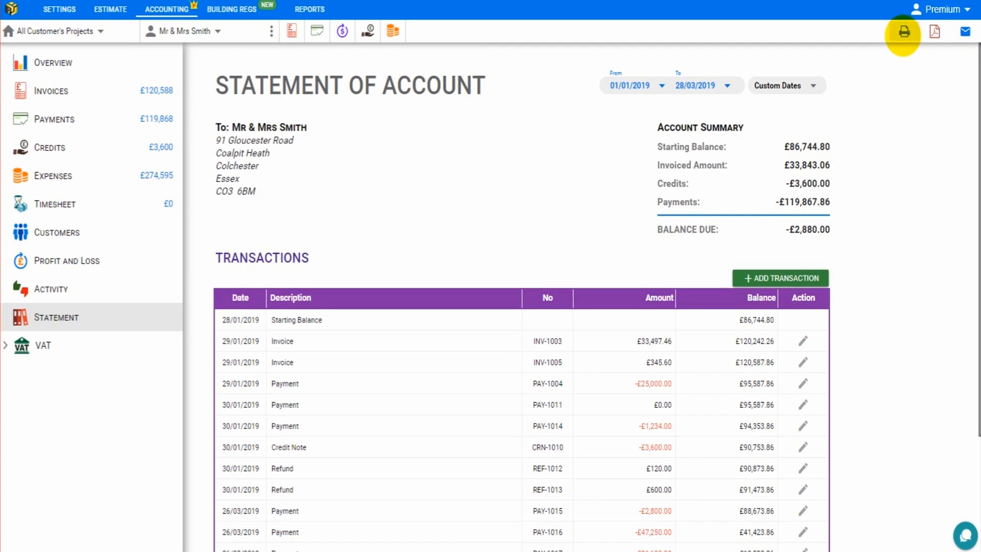
Step: Preview the statement as a PDF, set its company header layout to Logo on Left, and close the preview
{"action": "left_click", "coordinate": [932, 34]}
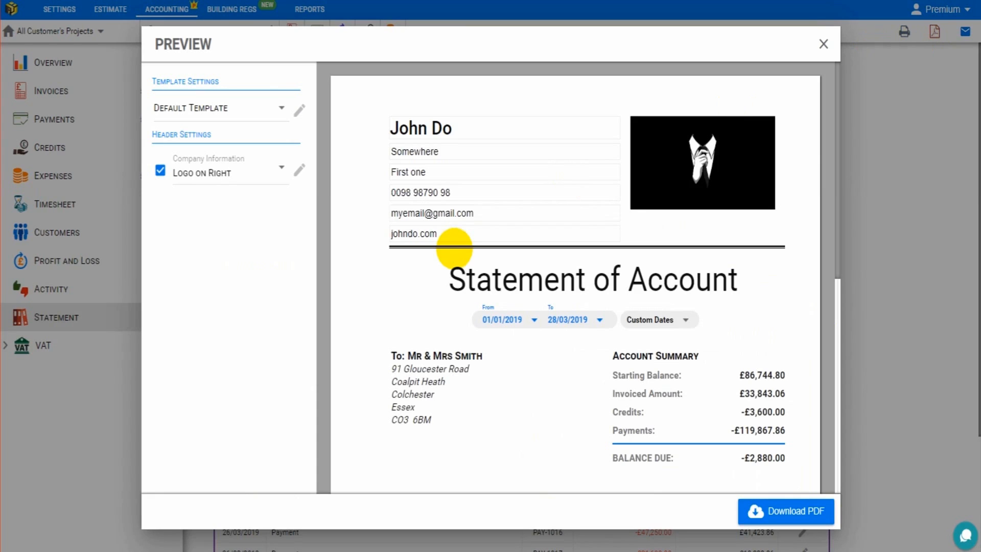
{"action": "scroll", "coordinate": [454, 249], "scroll_direction": "down", "scroll_amount": 8}
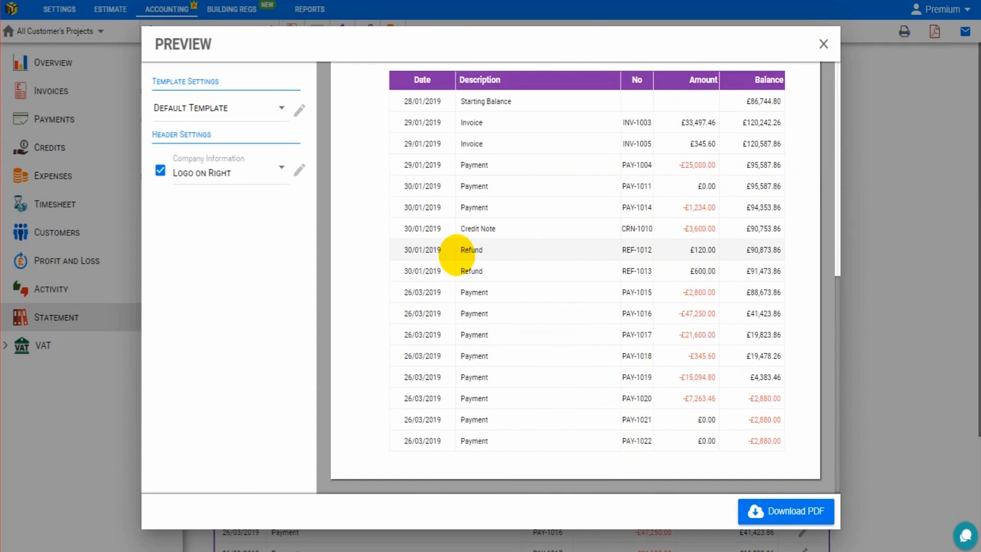
{"action": "scroll", "coordinate": [458, 256], "scroll_direction": "up", "scroll_amount": 8}
{"action": "left_click", "coordinate": [222, 172]}
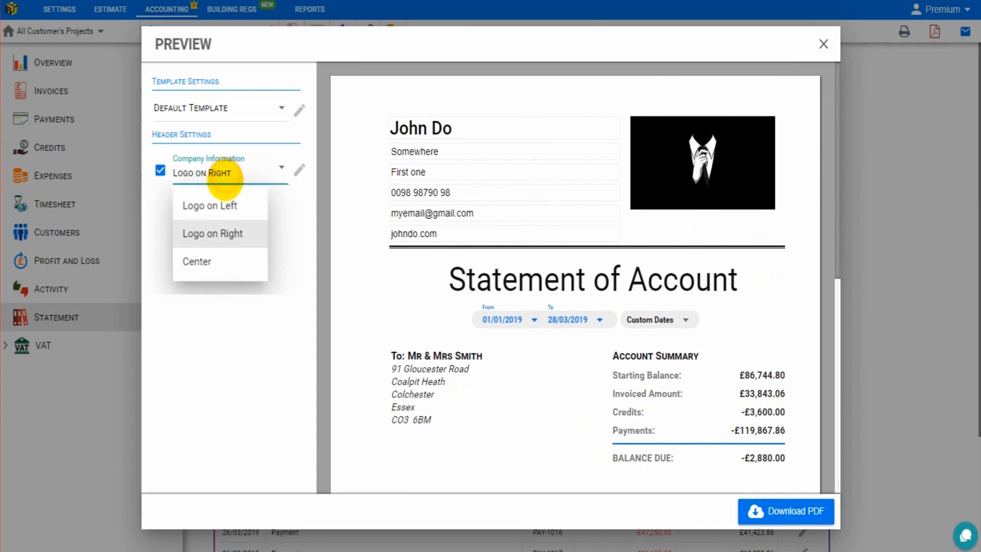
{"action": "left_click", "coordinate": [224, 206]}
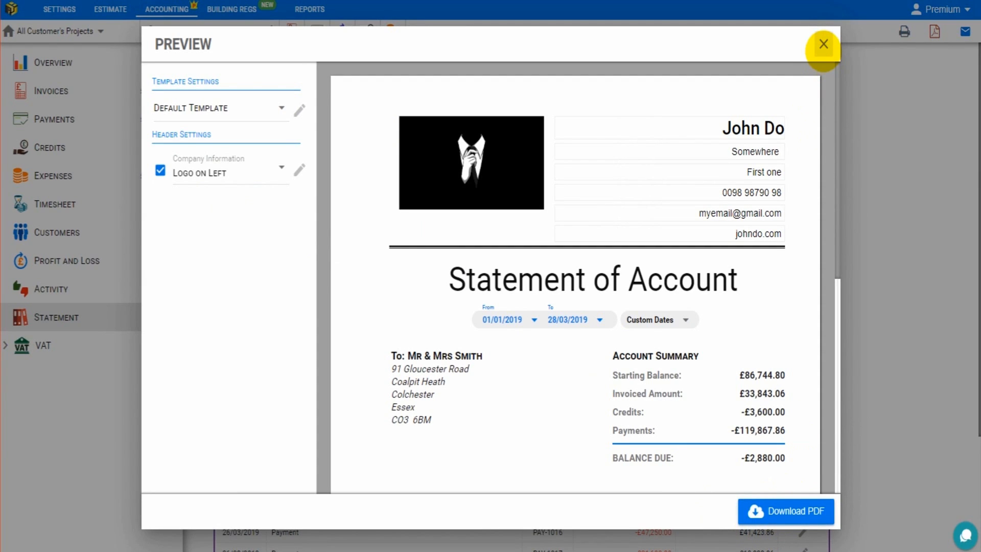
{"action": "left_click", "coordinate": [822, 46]}
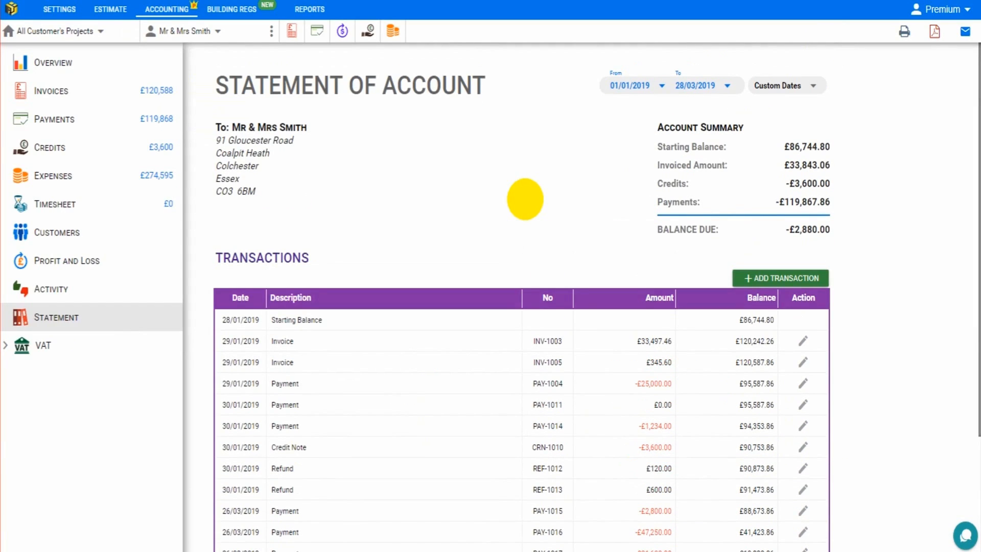
Step: Check which transaction types can be added to the statement without adding one, and switch the statement to the first listed customer
{"action": "scroll", "coordinate": [525, 199], "scroll_direction": "down", "scroll_amount": 3}
{"action": "scroll", "coordinate": [613, 212], "scroll_direction": "up", "scroll_amount": 1}
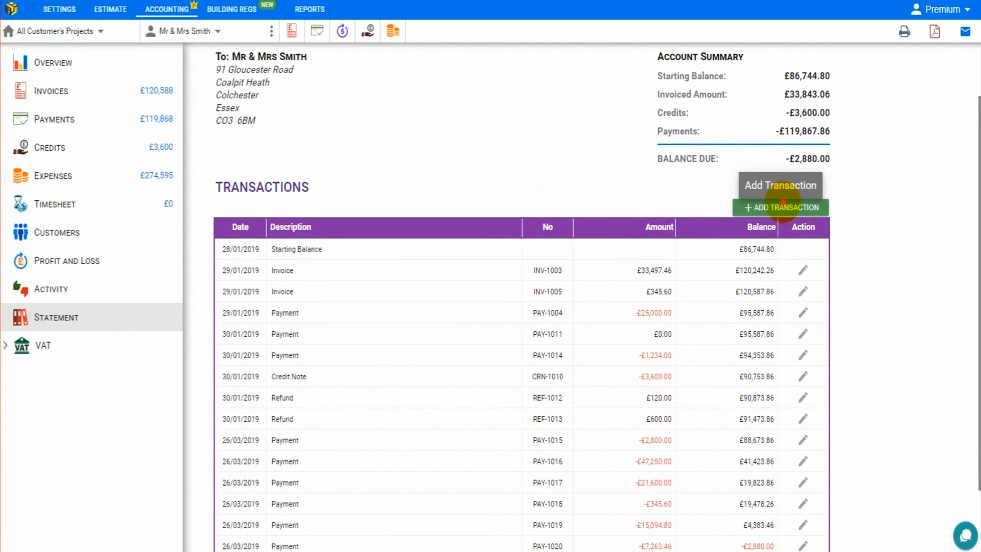
{"action": "left_click", "coordinate": [783, 202]}
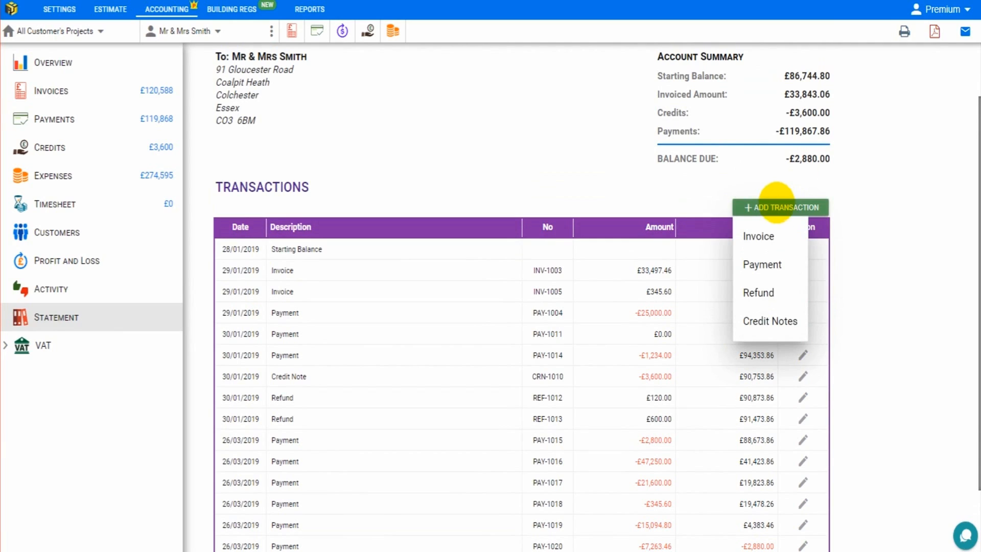
{"action": "left_click", "coordinate": [846, 201]}
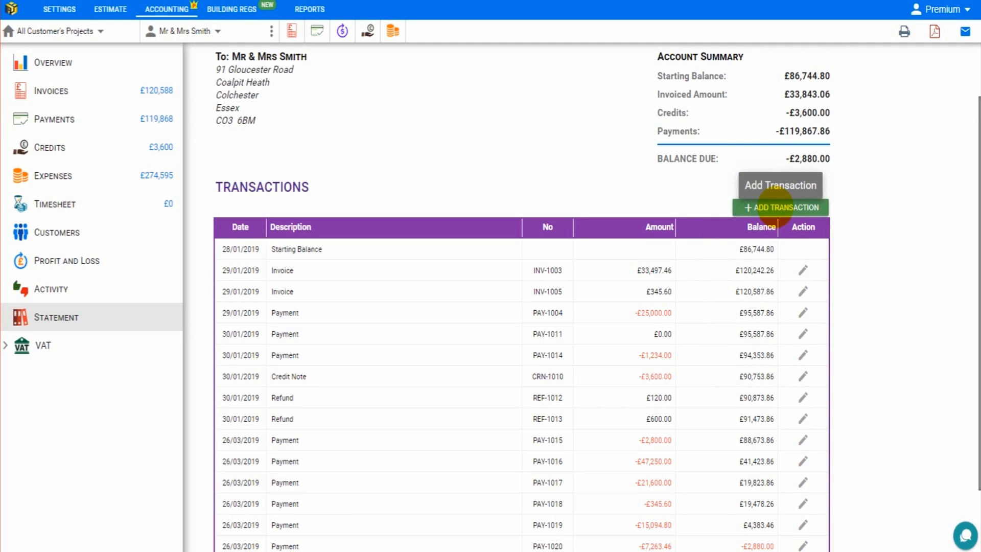
{"action": "scroll", "coordinate": [787, 205], "scroll_direction": "up", "scroll_amount": 2}
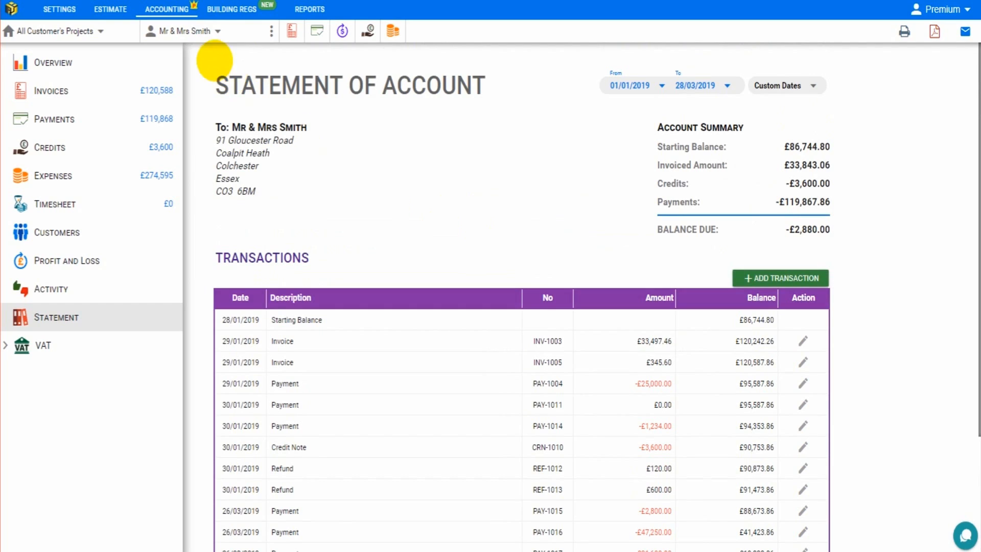
{"action": "left_click", "coordinate": [206, 32]}
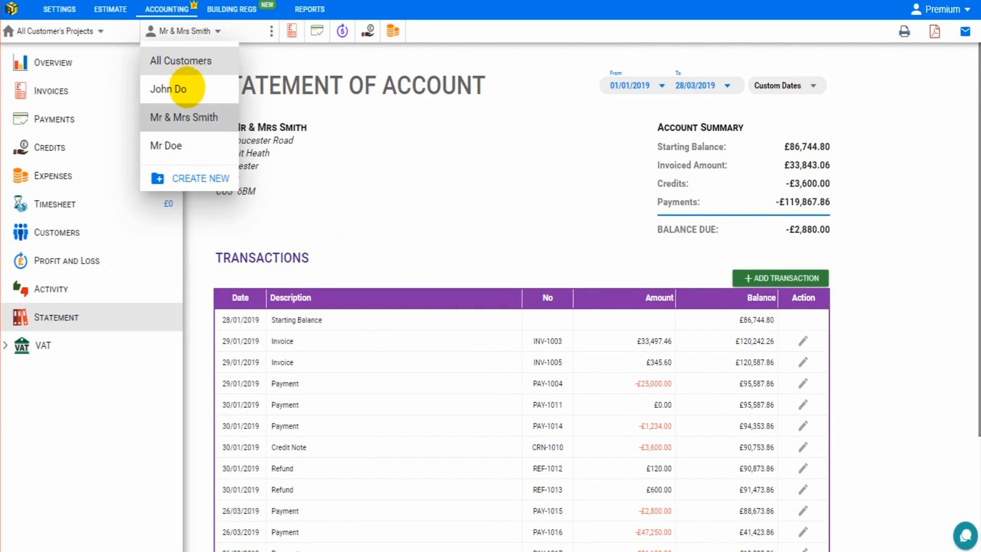
{"action": "left_click", "coordinate": [186, 88]}
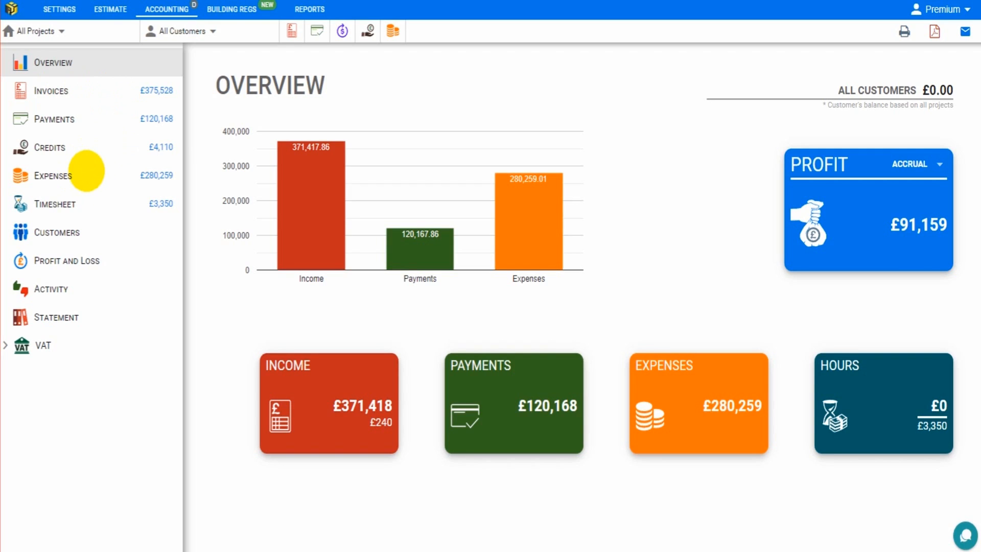
Step: Open the expenses list and view the blank expense form, closing it without saving
{"action": "left_click", "coordinate": [86, 171]}
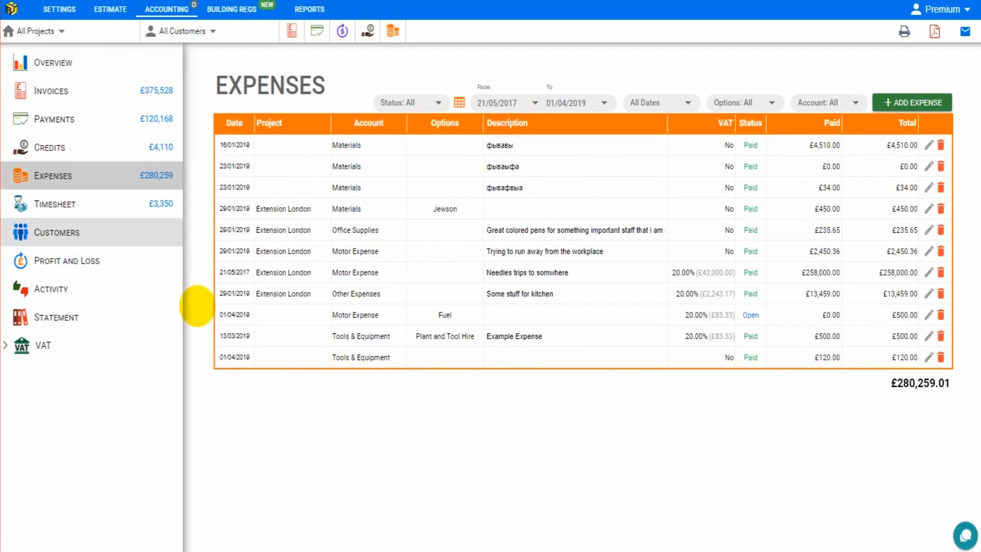
{"action": "left_click", "coordinate": [418, 231]}
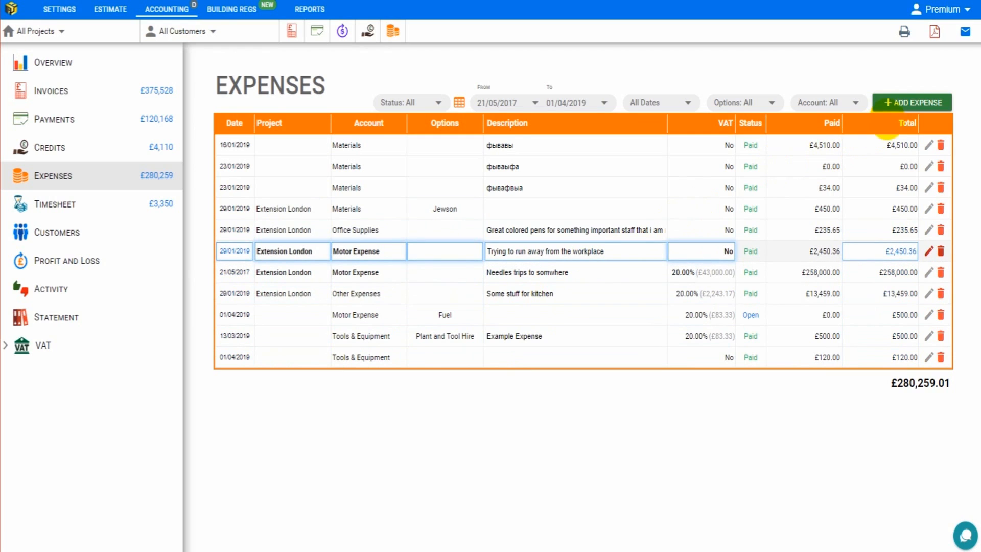
{"action": "left_click", "coordinate": [913, 102]}
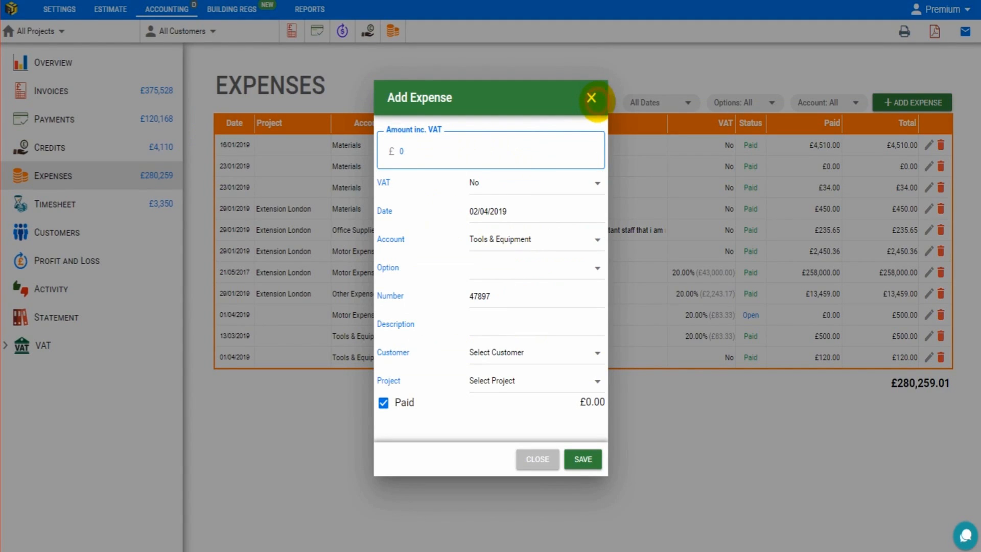
{"action": "left_click", "coordinate": [591, 98]}
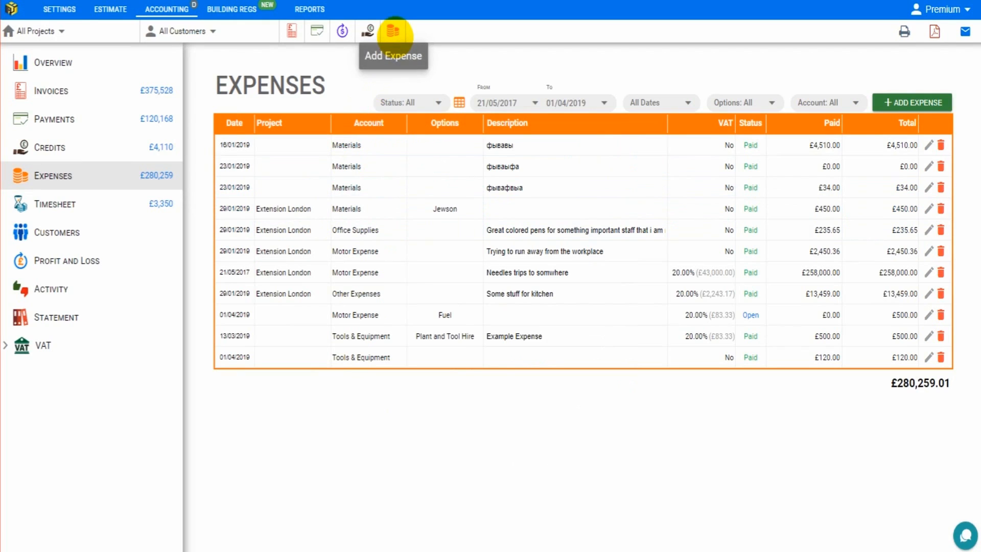
Step: Start a new expense with an amount of £500 including VAT, VAT at 20.00%, and the date 21/03/2019
{"action": "left_click", "coordinate": [393, 31]}
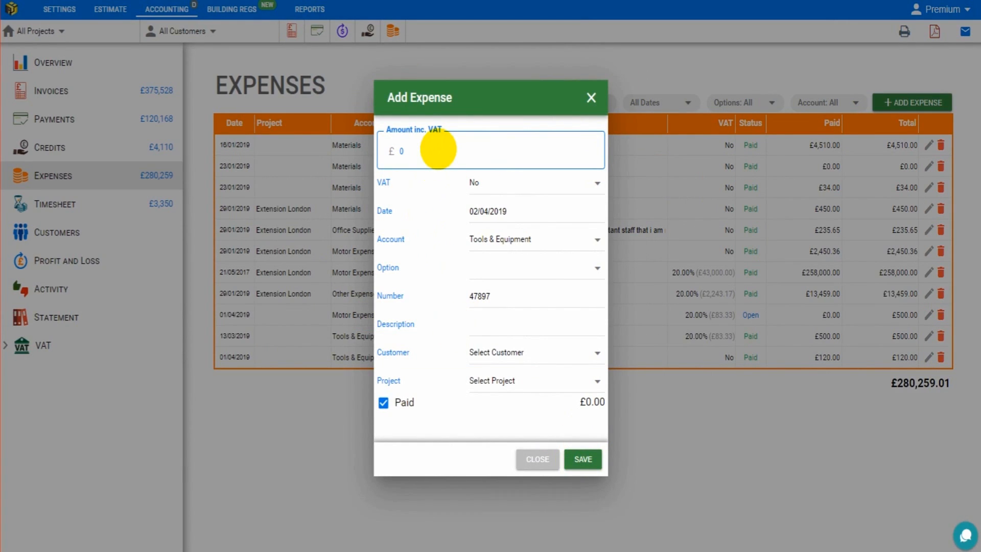
{"action": "left_click", "coordinate": [439, 143]}
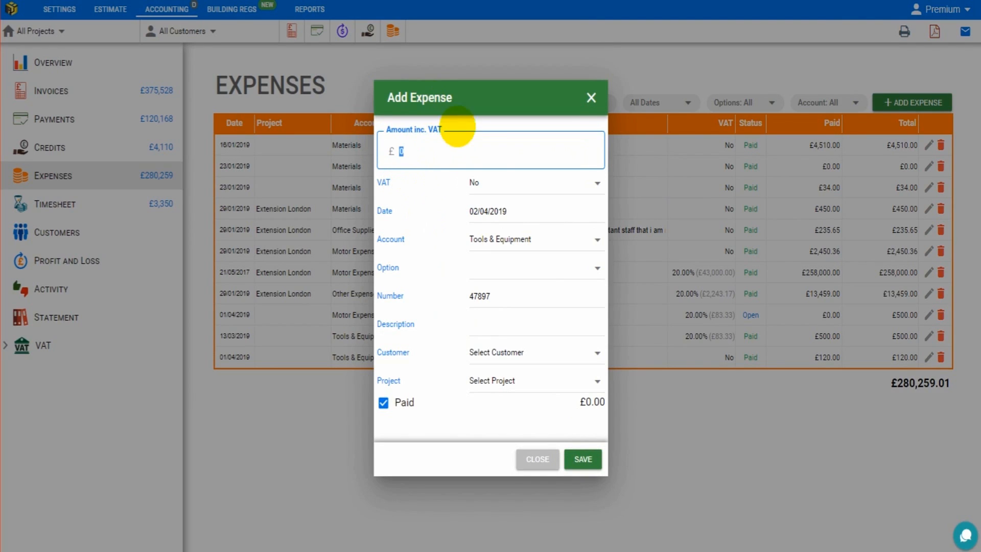
{"action": "type", "text": "500"}
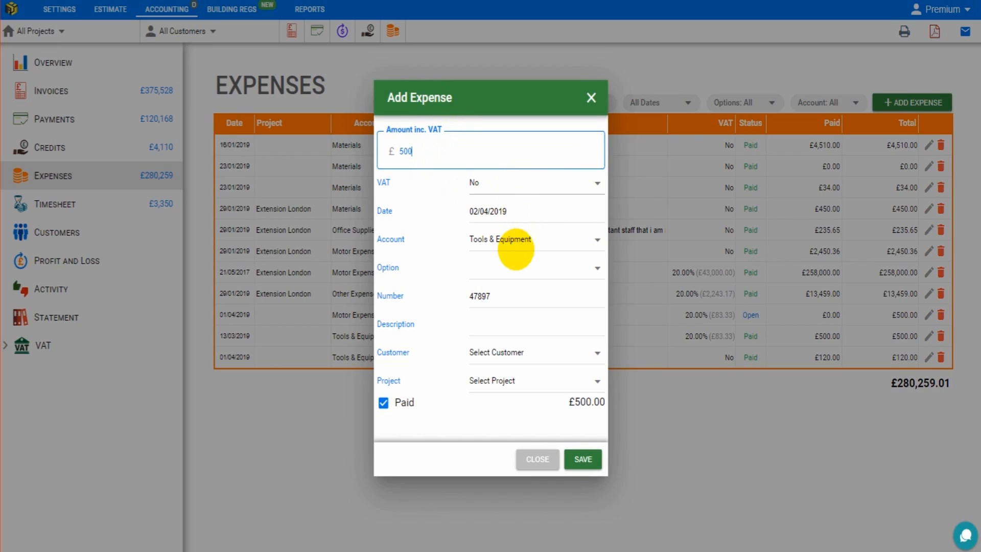
{"action": "left_click", "coordinate": [515, 248]}
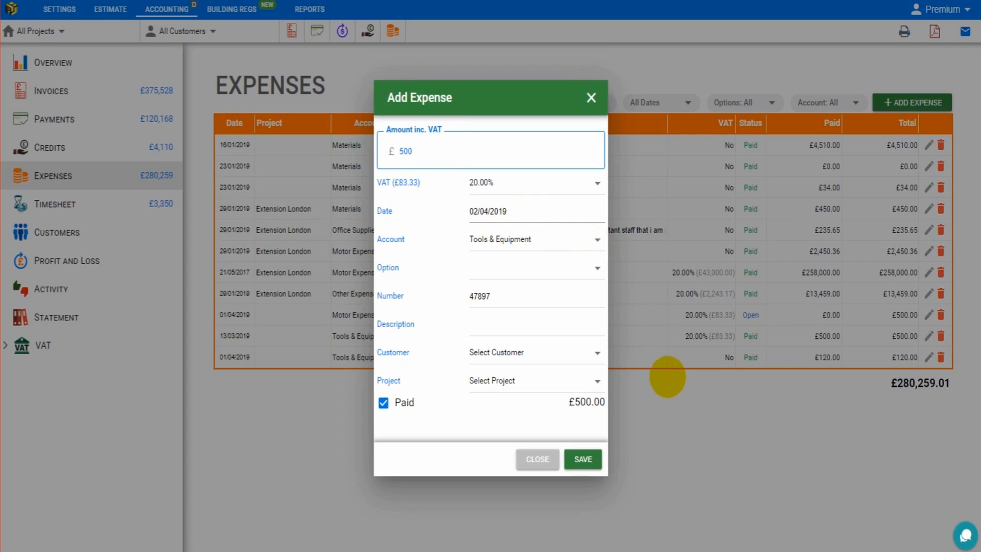
{"action": "left_click", "coordinate": [667, 377]}
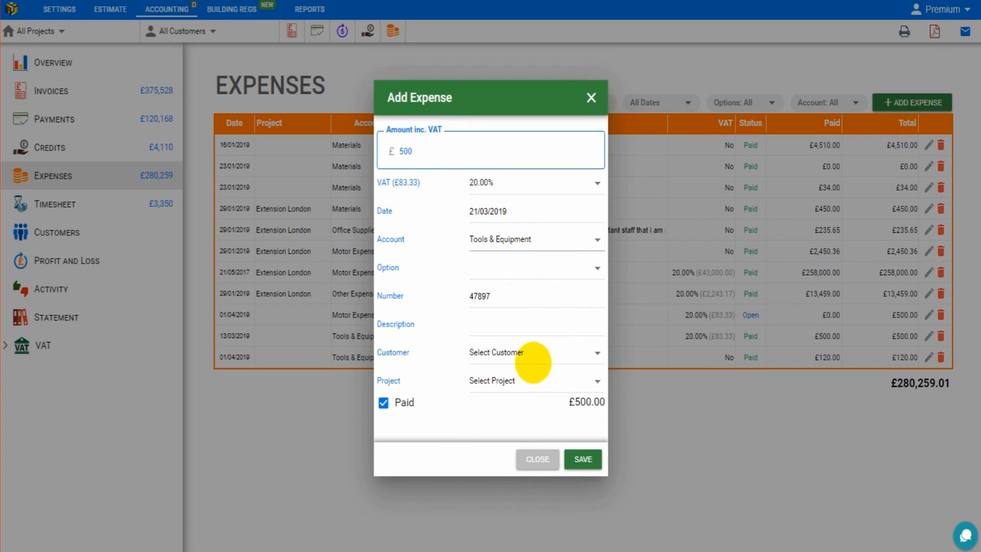
Step: Review the available expense accounts and the Tools & Equipment options without changing either selection
{"action": "left_click", "coordinate": [534, 241]}
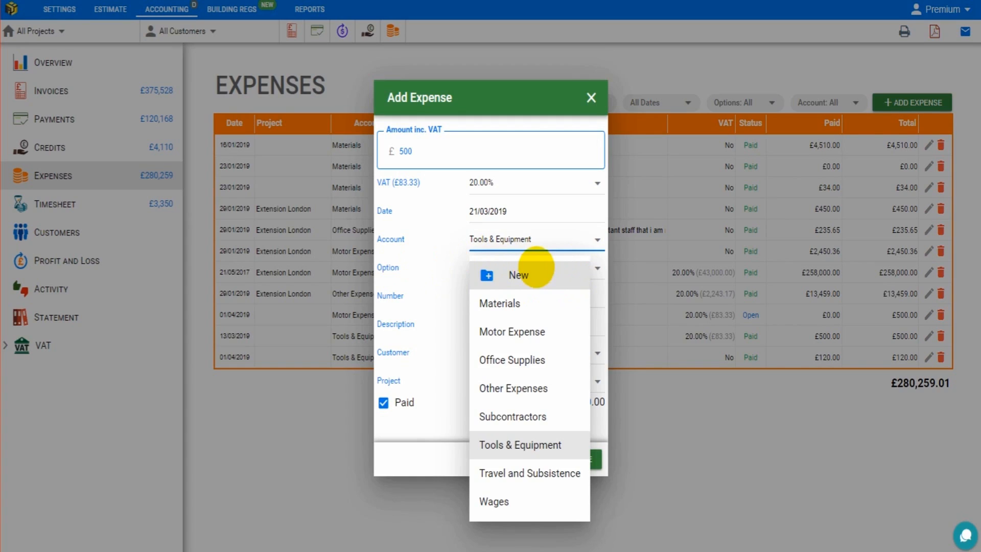
{"action": "left_click", "coordinate": [537, 262]}
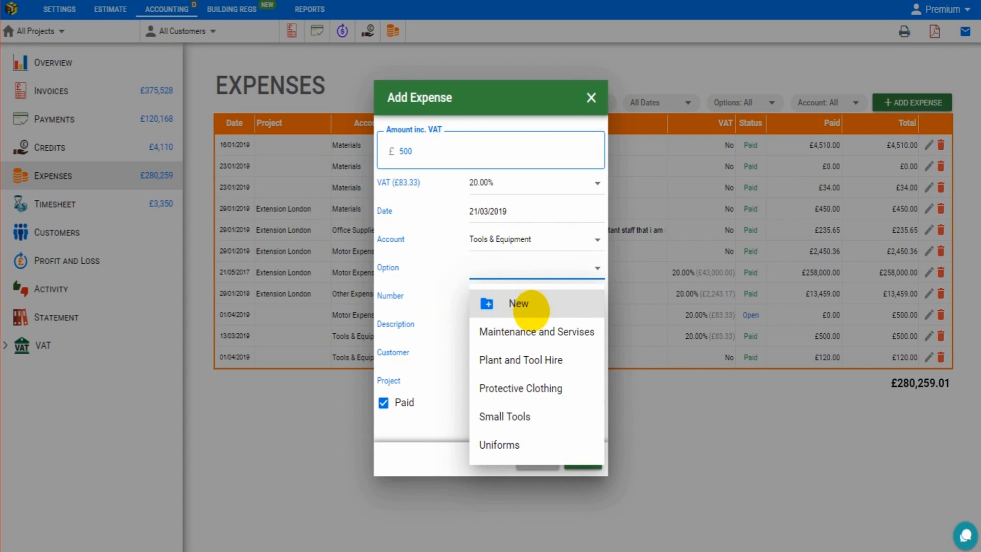
{"action": "left_click", "coordinate": [498, 299]}
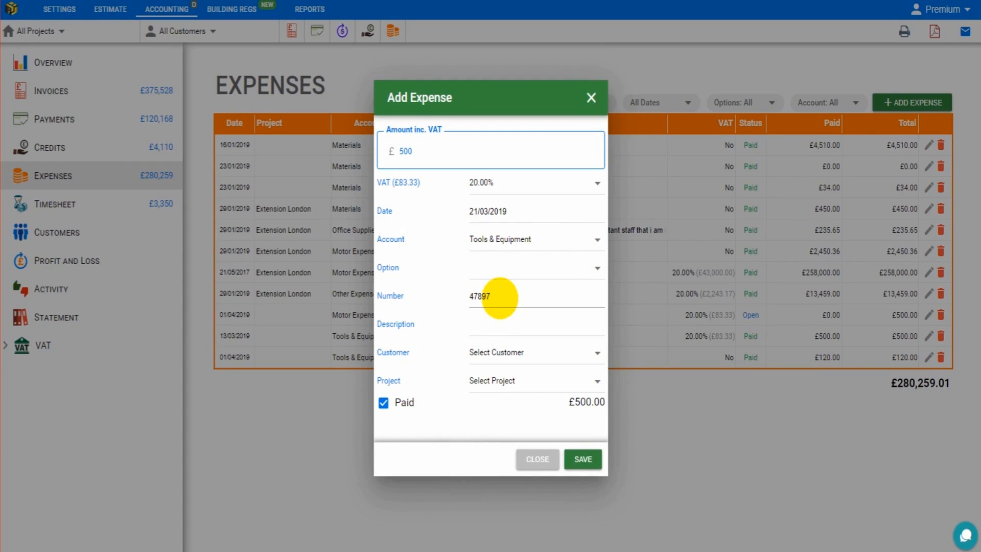
Step: Enter the description "Example Expense", mark the expense as not paid, and save it
{"action": "left_click", "coordinate": [495, 326]}
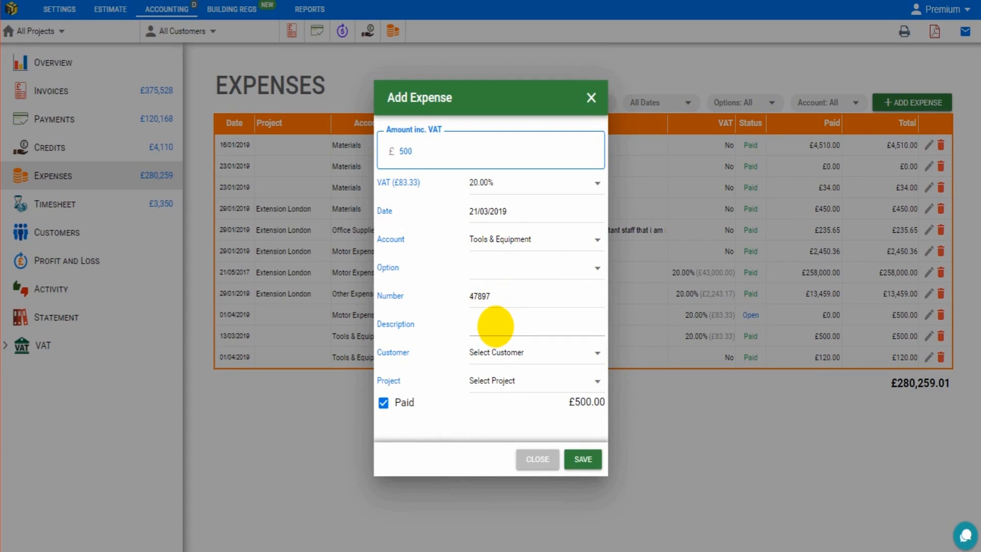
{"action": "left_click", "coordinate": [496, 326]}
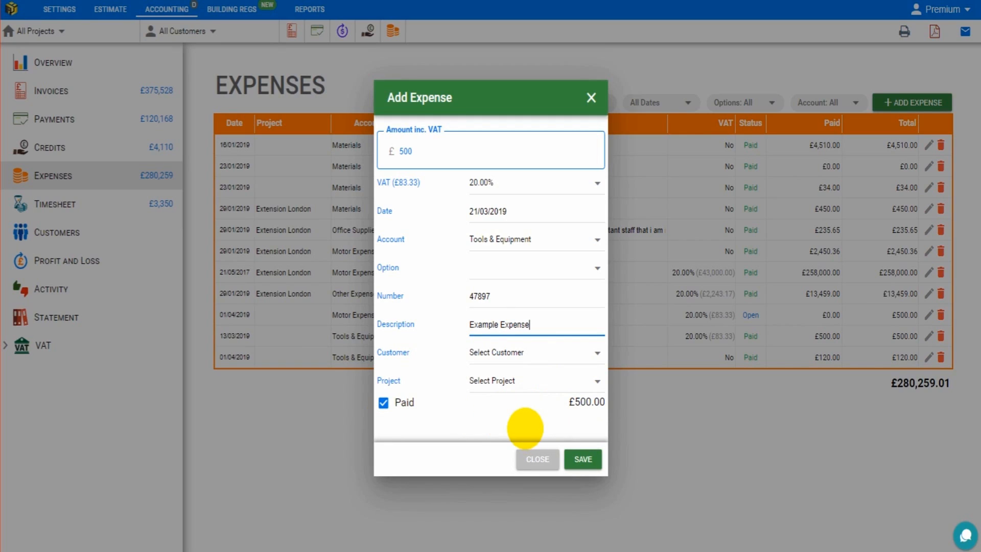
{"action": "left_click", "coordinate": [383, 404]}
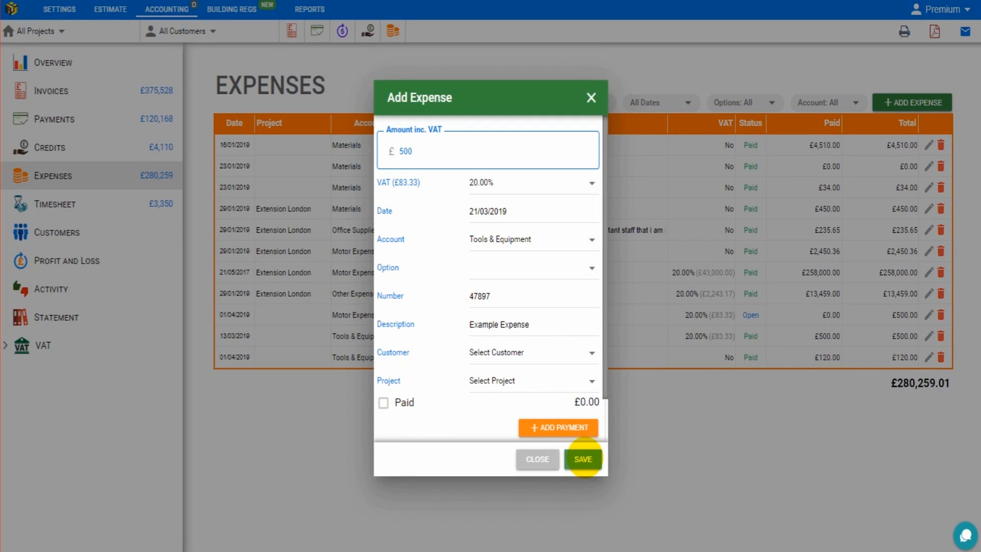
{"action": "left_click", "coordinate": [583, 459]}
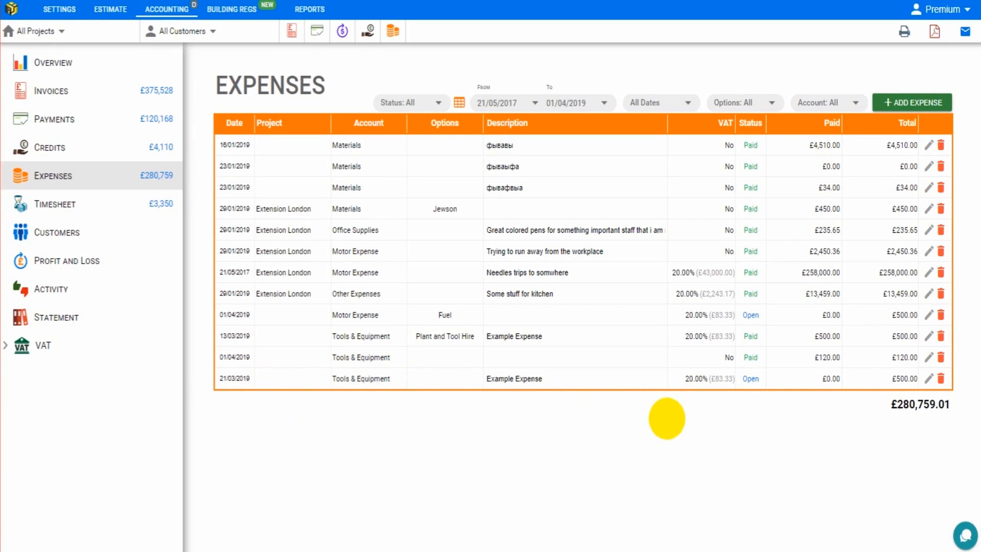
Step: Reopen the 21/03/2019 Example Expense for editing, mark it as paid, and save it
{"action": "left_click", "coordinate": [751, 377]}
{"action": "left_click", "coordinate": [747, 422]}
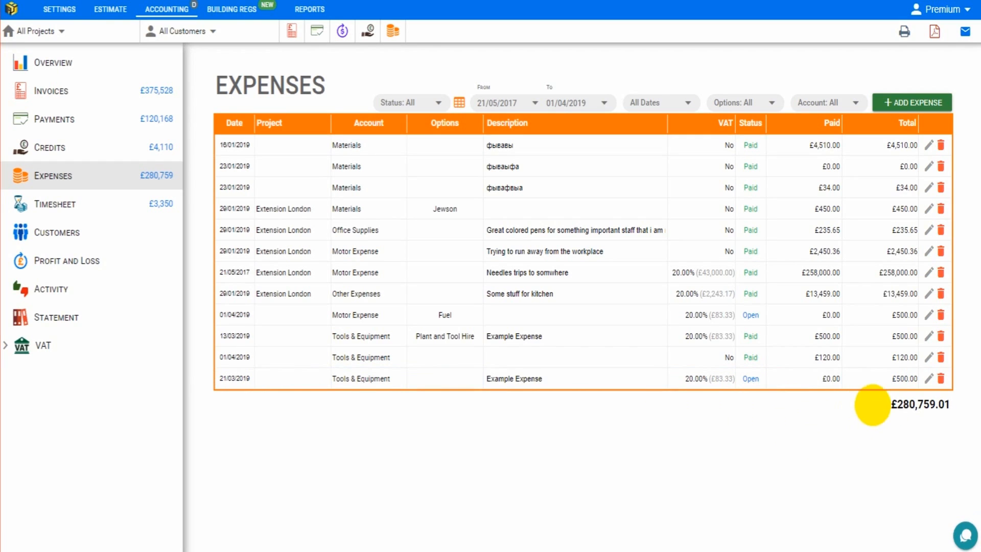
{"action": "left_click", "coordinate": [929, 378]}
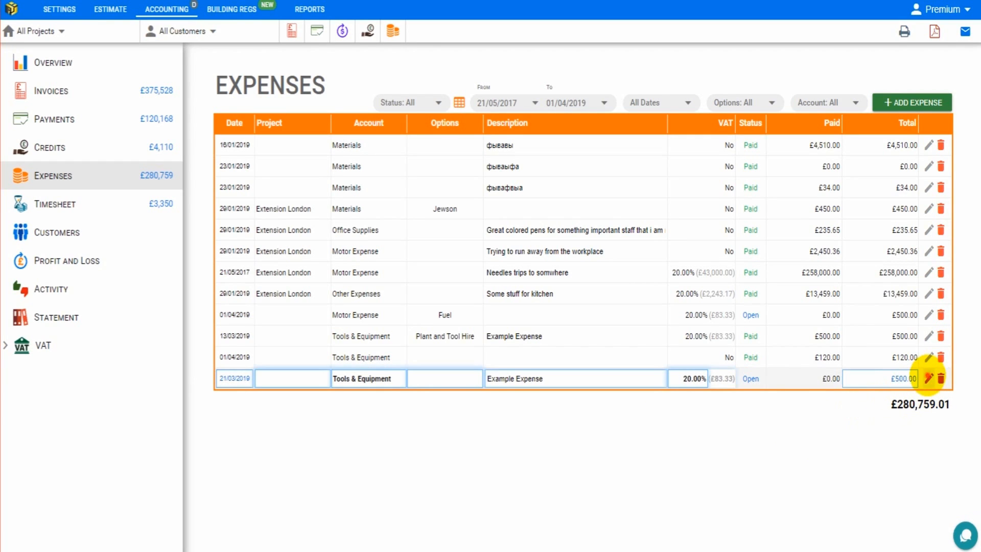
{"action": "left_click", "coordinate": [929, 378]}
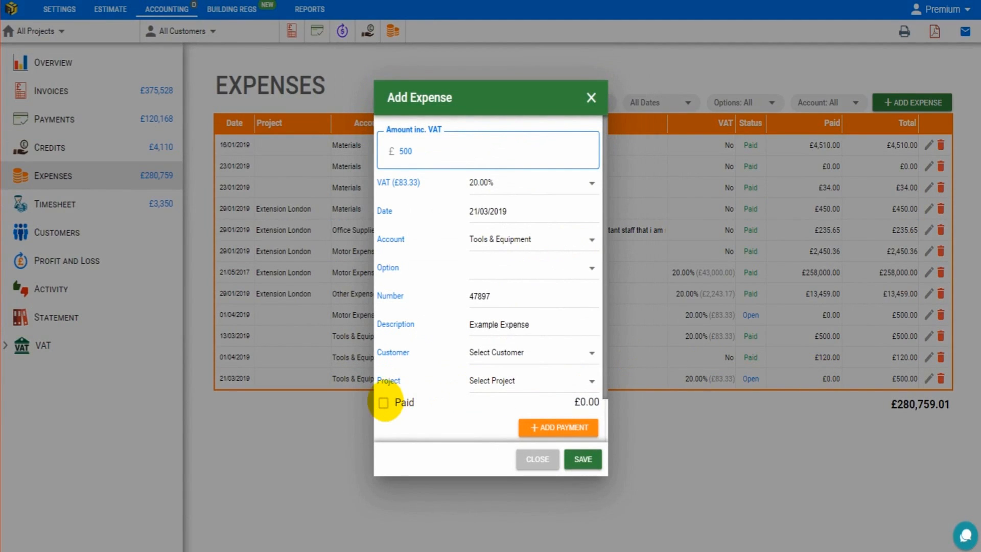
{"action": "left_click", "coordinate": [404, 402]}
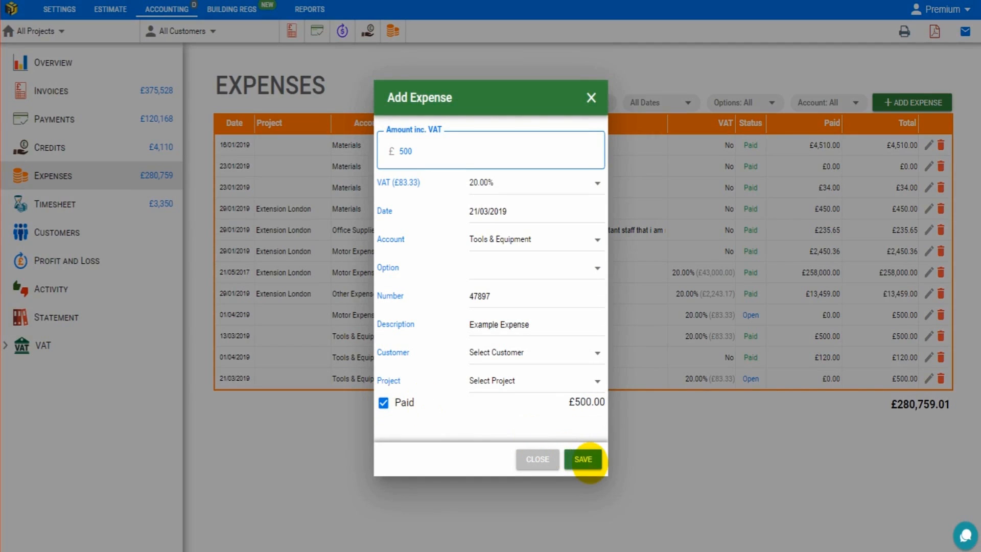
{"action": "left_click", "coordinate": [583, 459]}
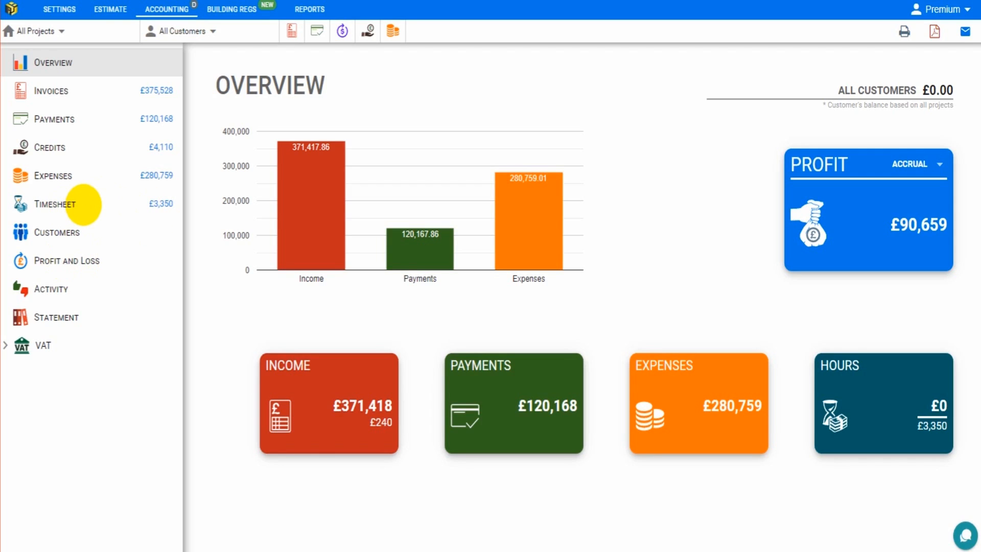
Step: Open the timesheet and view the blank new staff form with its additional information, closing it without saving
{"action": "left_click", "coordinate": [83, 206]}
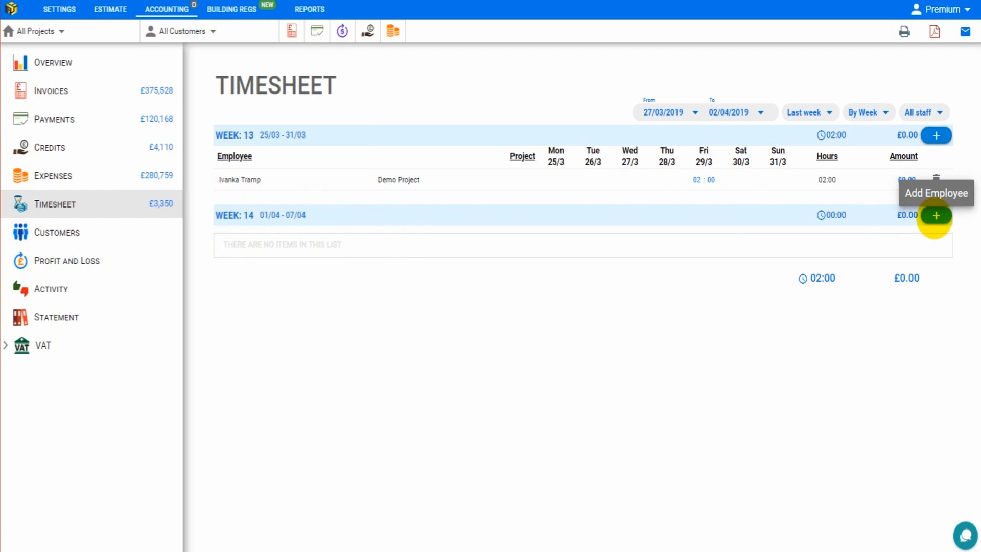
{"action": "left_click", "coordinate": [936, 215]}
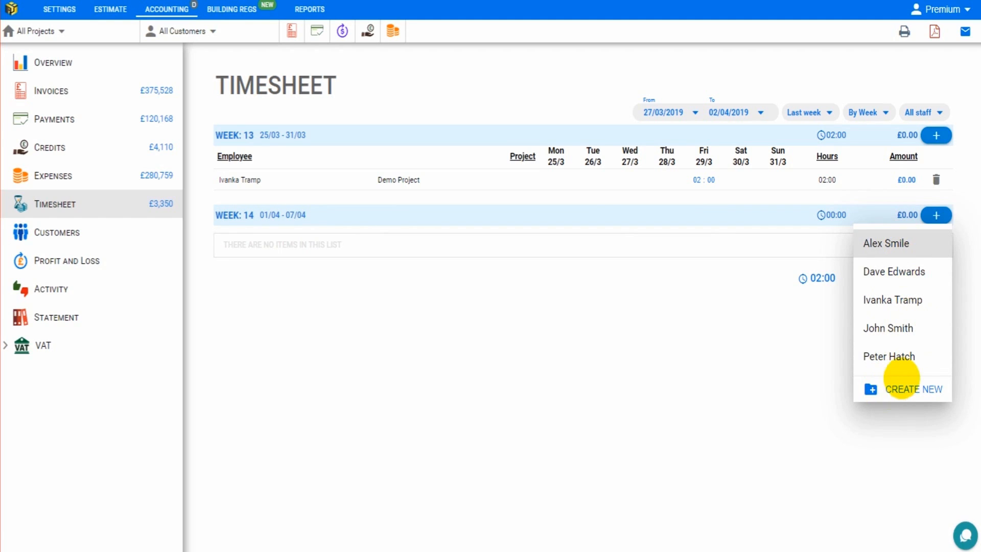
{"action": "left_click", "coordinate": [902, 379]}
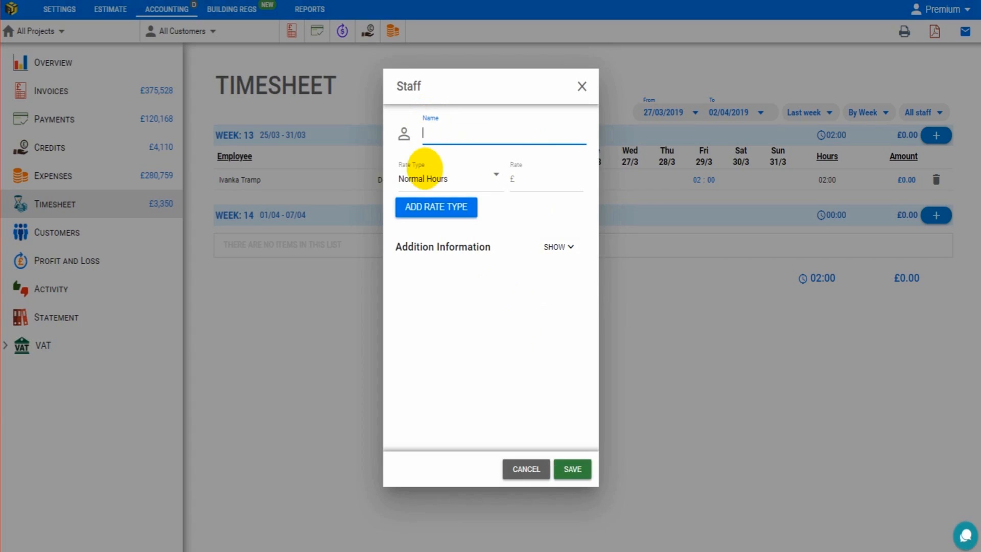
{"action": "left_click", "coordinate": [565, 247]}
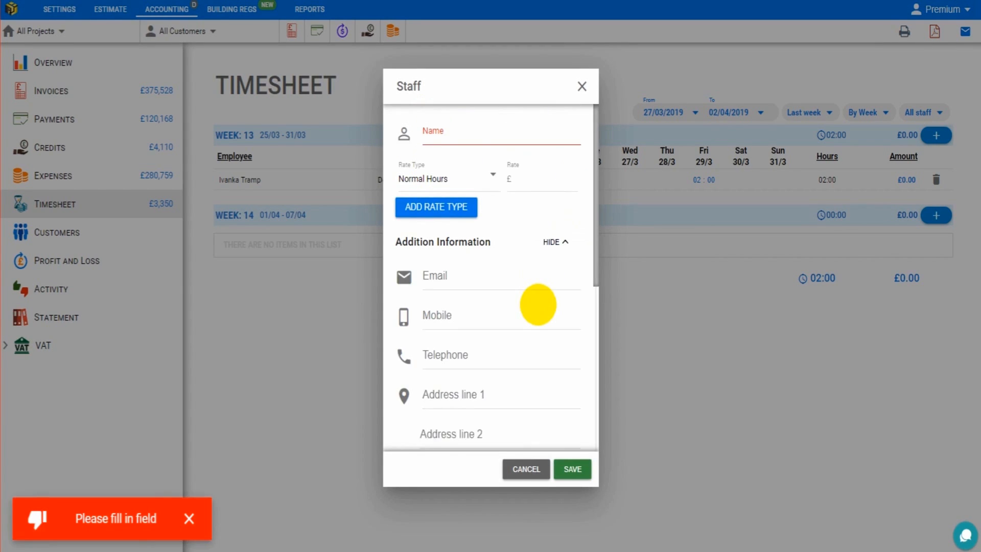
{"action": "left_click", "coordinate": [515, 468]}
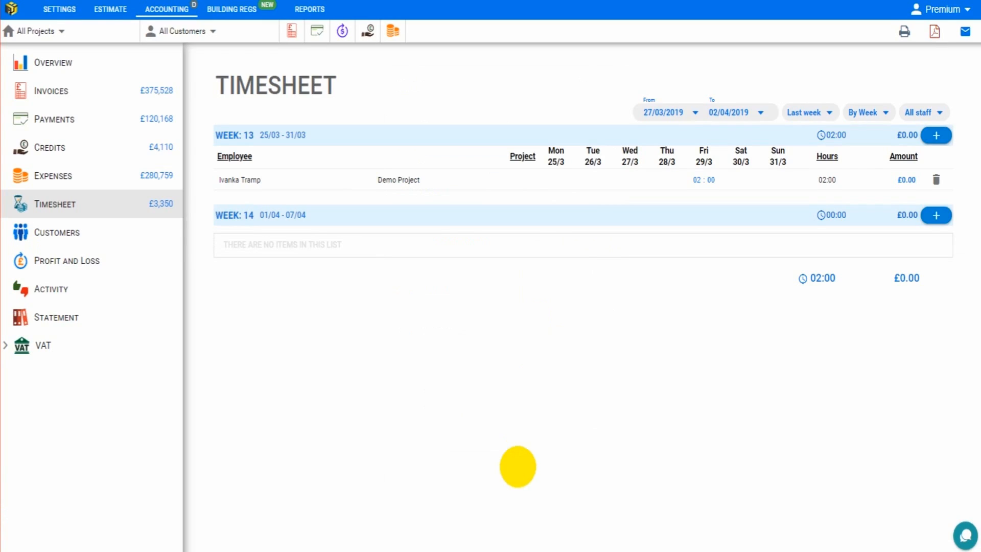
Step: Add the second listed employee to week 14 under Demo Project and log 05:00 hours for Monday 01/4
{"action": "left_click", "coordinate": [931, 217]}
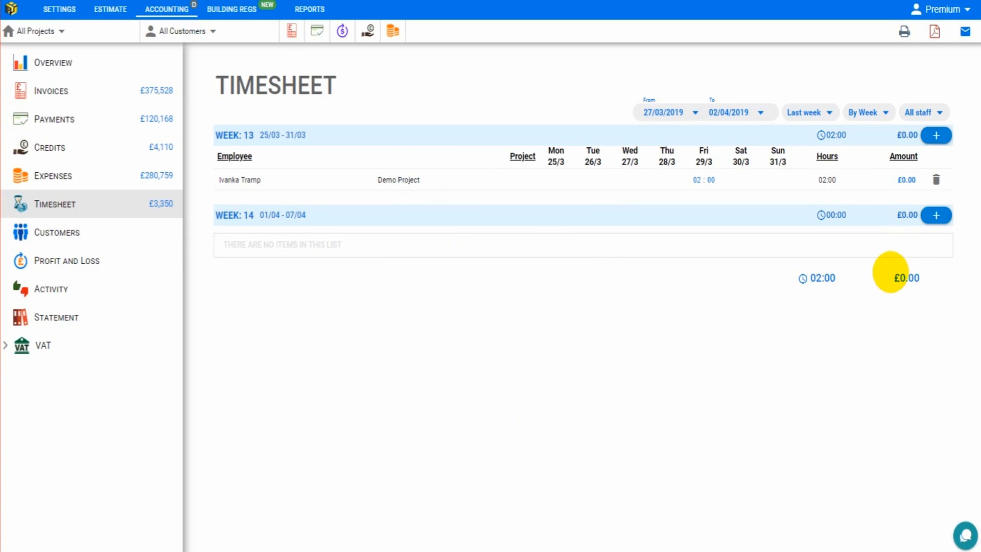
{"action": "left_click", "coordinate": [893, 272]}
{"action": "left_click", "coordinate": [508, 254]}
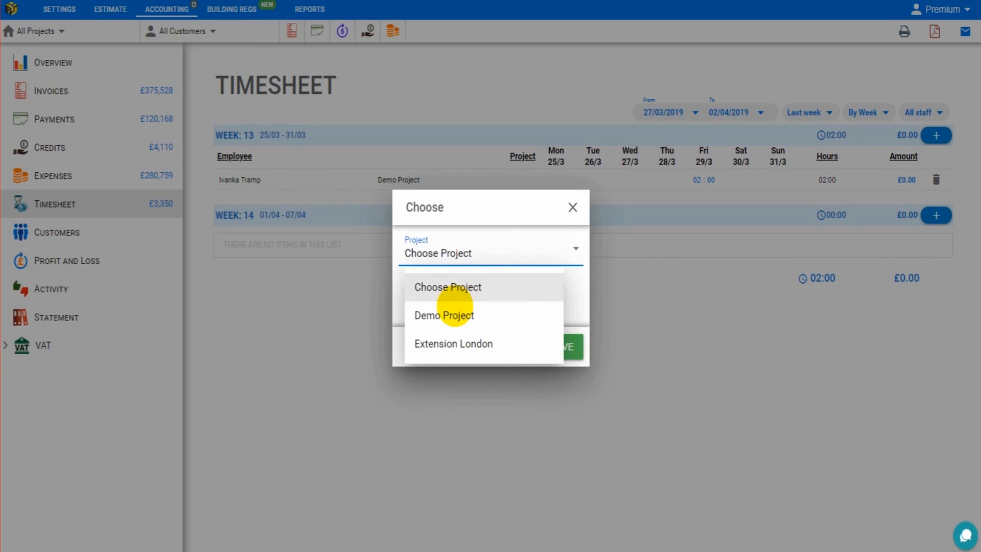
{"action": "left_click", "coordinate": [451, 309]}
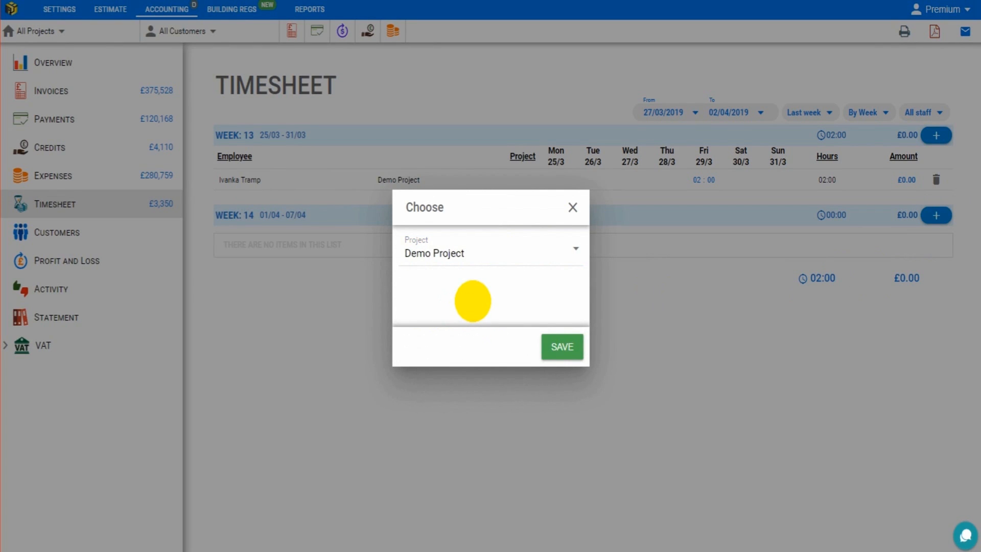
{"action": "left_click", "coordinate": [563, 349]}
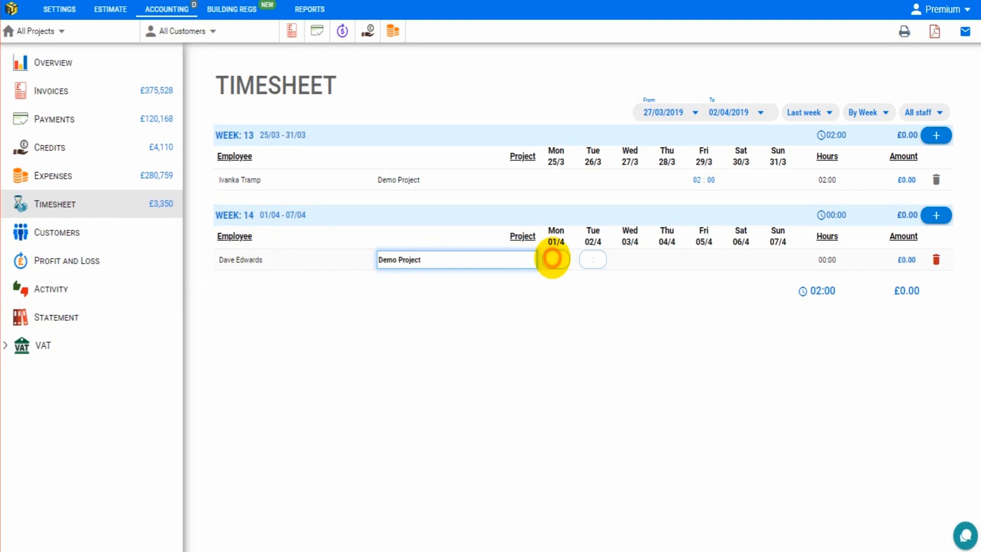
{"action": "left_click", "coordinate": [551, 258]}
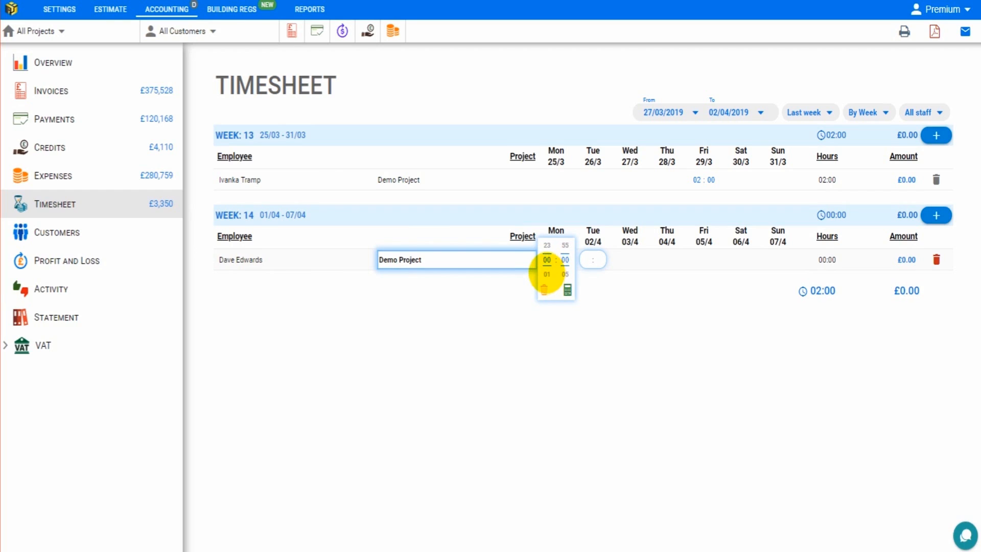
{"action": "left_click", "coordinate": [546, 275]}
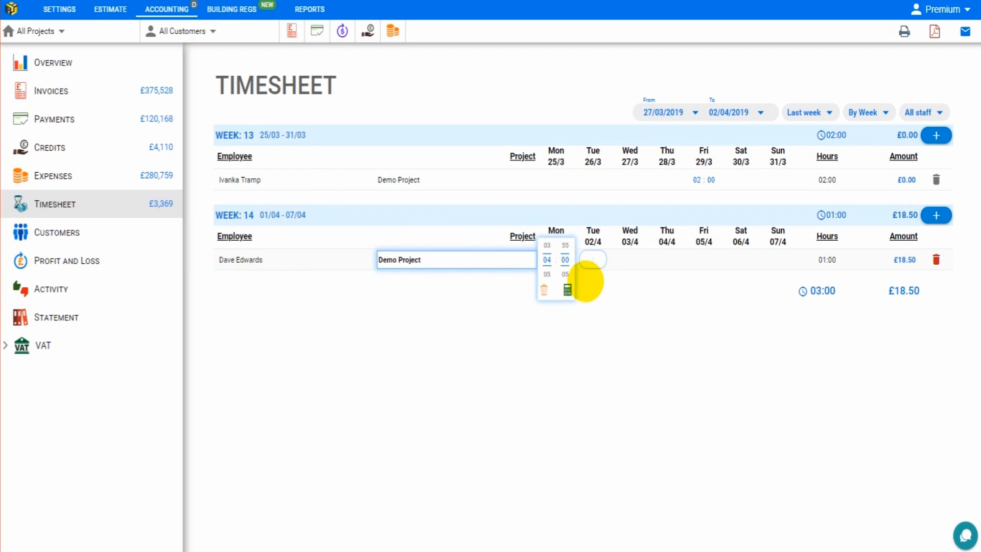
Step: Open the Worker Day calculator for Tuesday 02/4 in week 14, examine the Normal Hours time, break and rate fields, and close it
{"action": "left_click", "coordinate": [591, 260]}
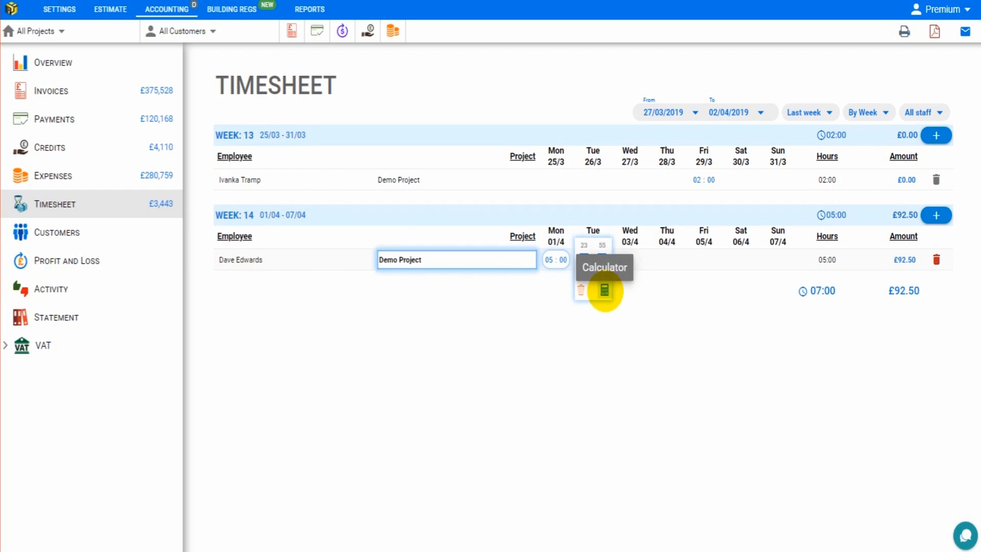
{"action": "left_click", "coordinate": [602, 291]}
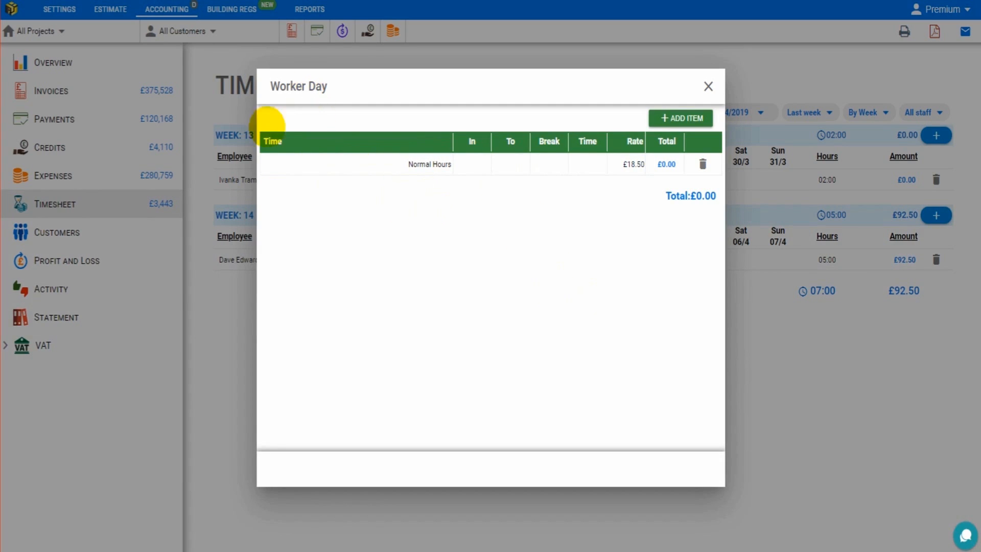
{"action": "left_click", "coordinate": [372, 165]}
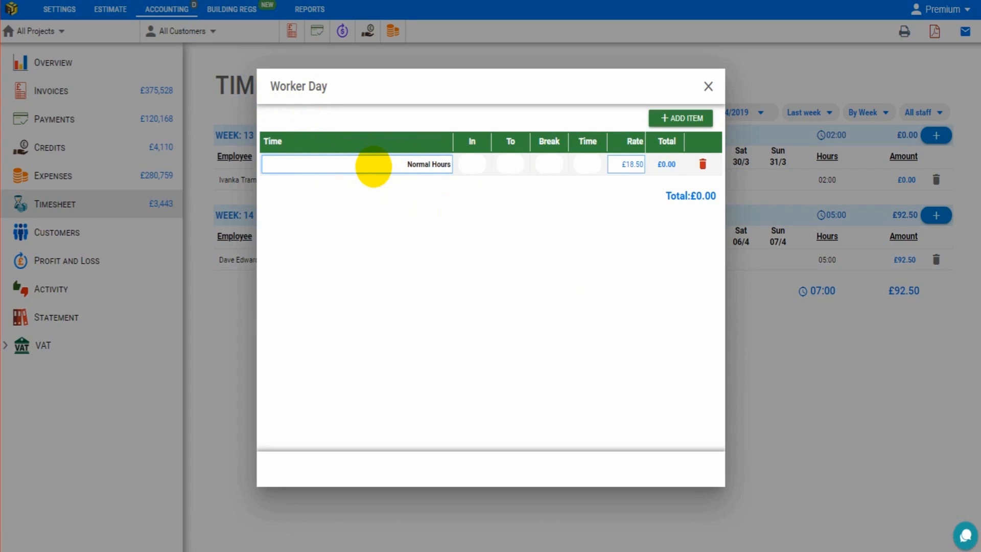
{"action": "left_click", "coordinate": [433, 266]}
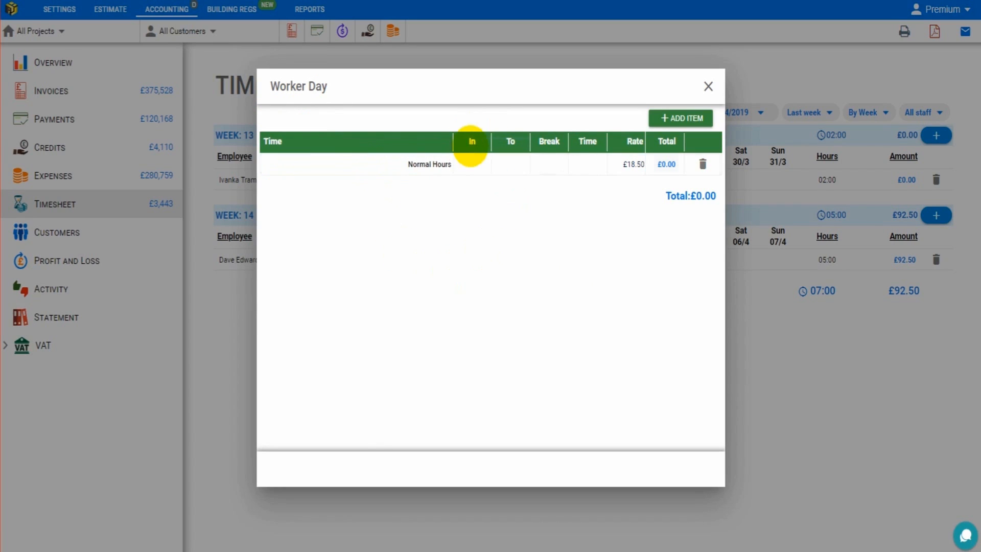
{"action": "left_click", "coordinate": [509, 171]}
{"action": "left_click", "coordinate": [506, 168]}
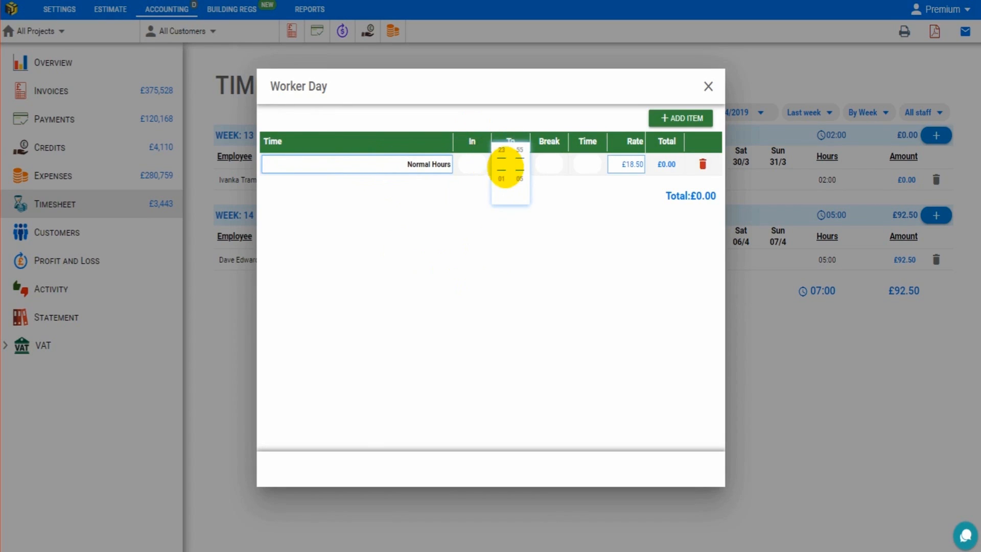
{"action": "left_click", "coordinate": [572, 185]}
{"action": "left_click", "coordinate": [547, 170]}
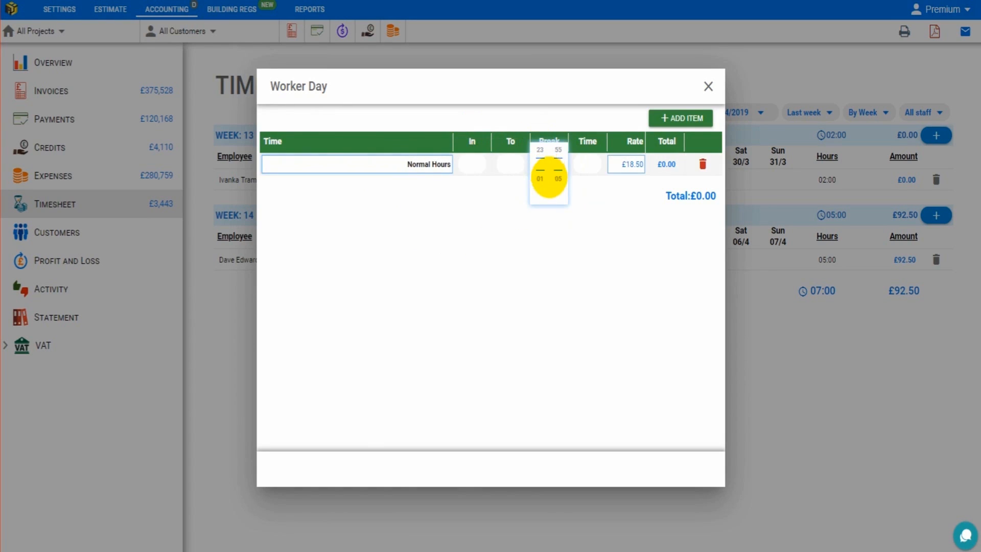
{"action": "left_click", "coordinate": [641, 167]}
{"action": "left_click", "coordinate": [642, 165]}
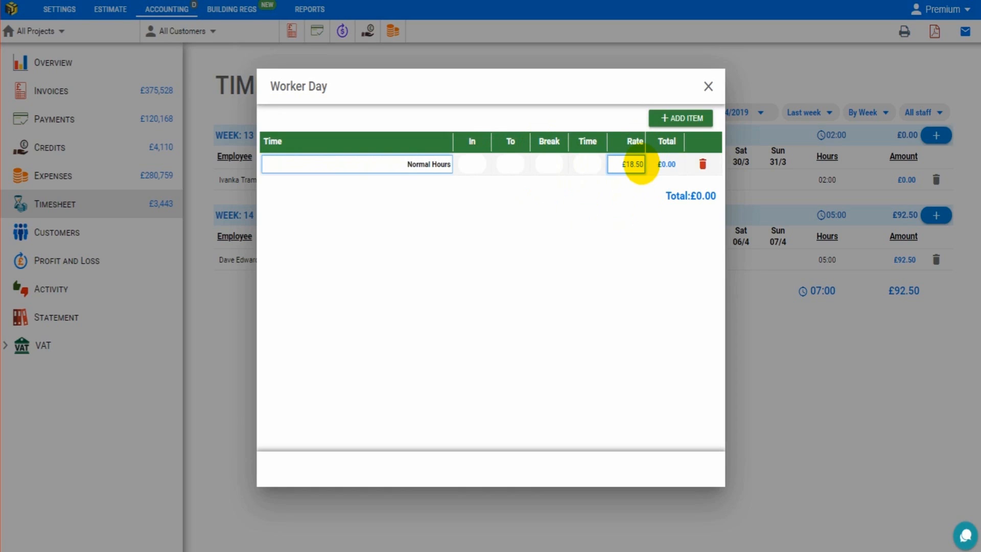
{"action": "left_click", "coordinate": [608, 255]}
{"action": "left_click", "coordinate": [377, 174]}
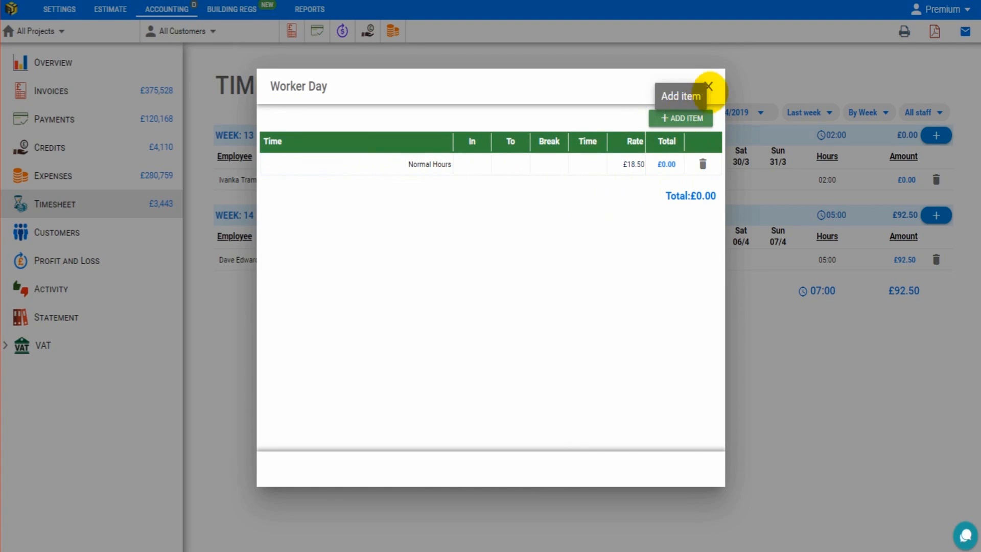
{"action": "left_click", "coordinate": [708, 87]}
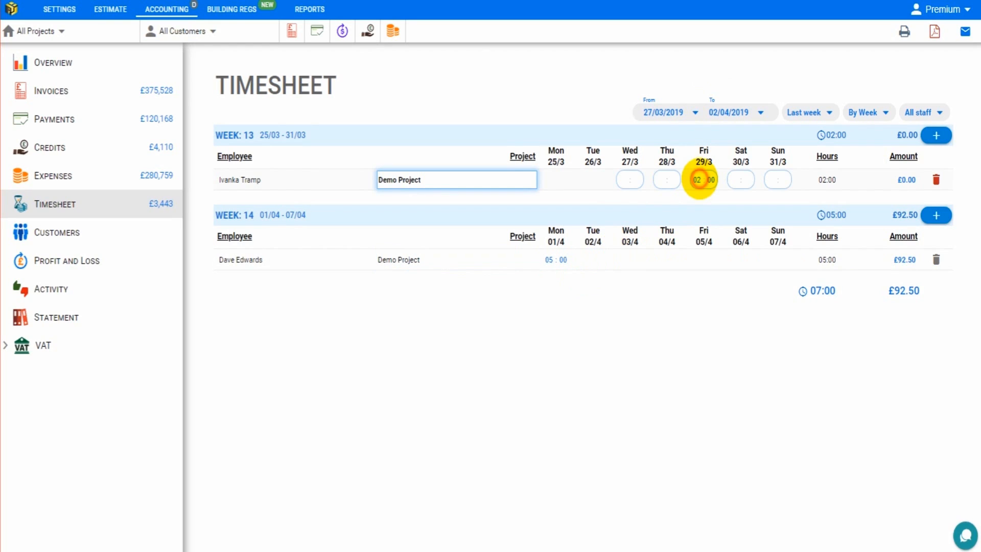
Step: Set the Friday 29/3 hours of the week 13 Demo Project entry to 04:05
{"action": "left_click", "coordinate": [704, 179]}
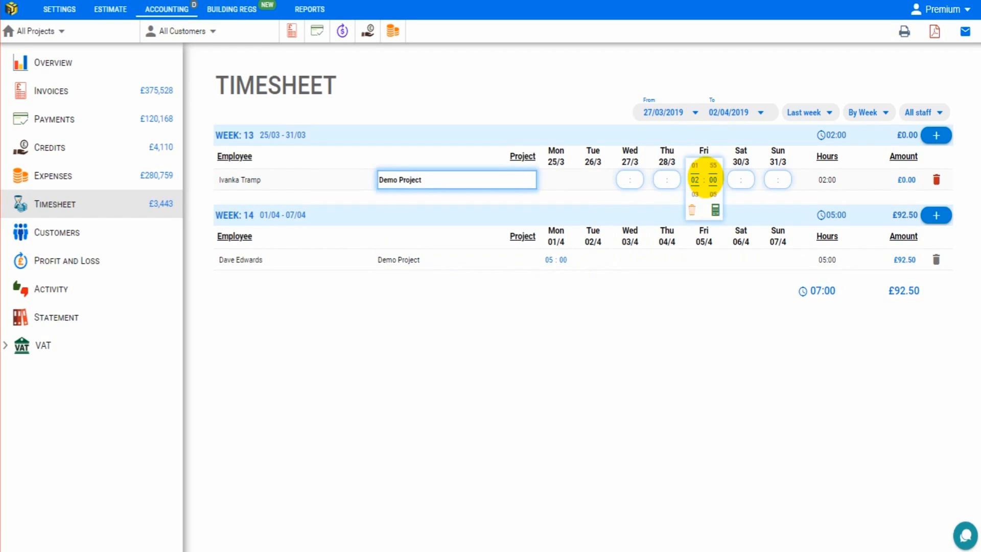
{"action": "left_click", "coordinate": [696, 194]}
{"action": "left_click", "coordinate": [696, 194]}
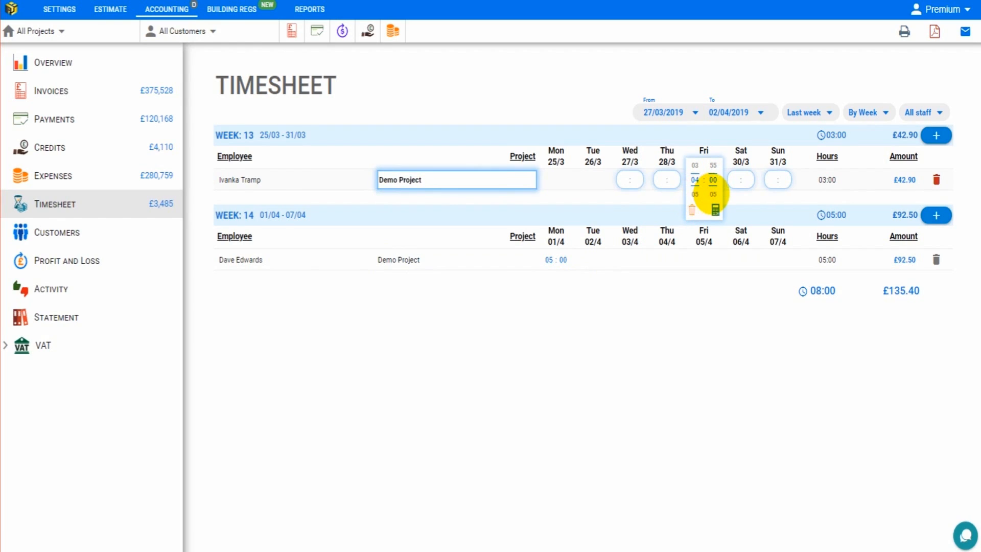
{"action": "left_click", "coordinate": [712, 194]}
{"action": "left_click", "coordinate": [708, 314]}
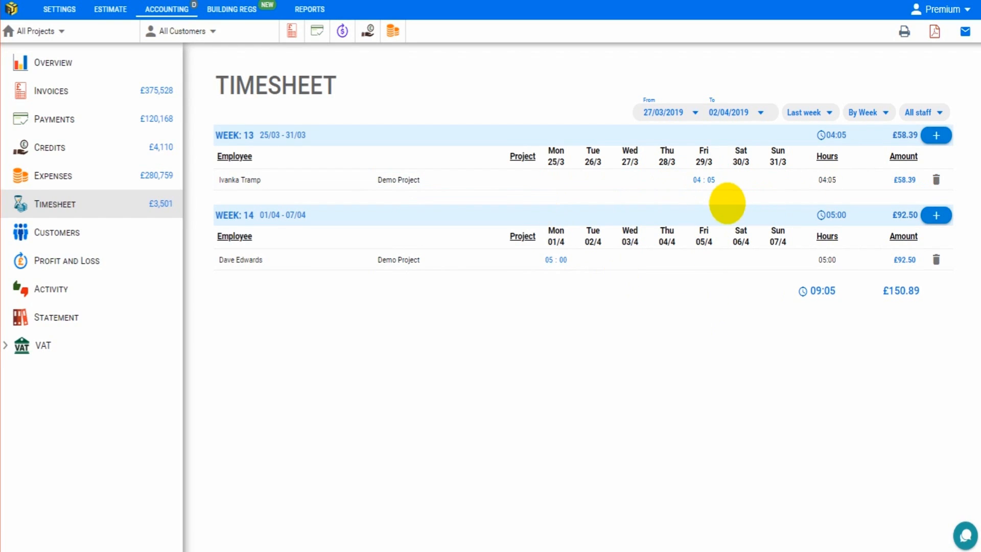
Step: Delete the employee's week 13 timesheet entry and confirm the deletion
{"action": "left_click", "coordinate": [904, 180]}
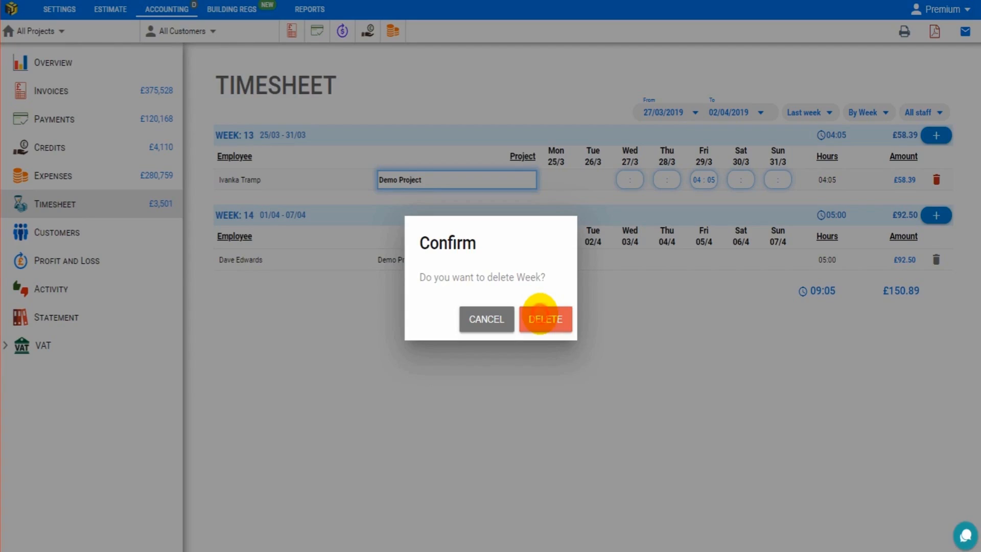
{"action": "left_click", "coordinate": [542, 317]}
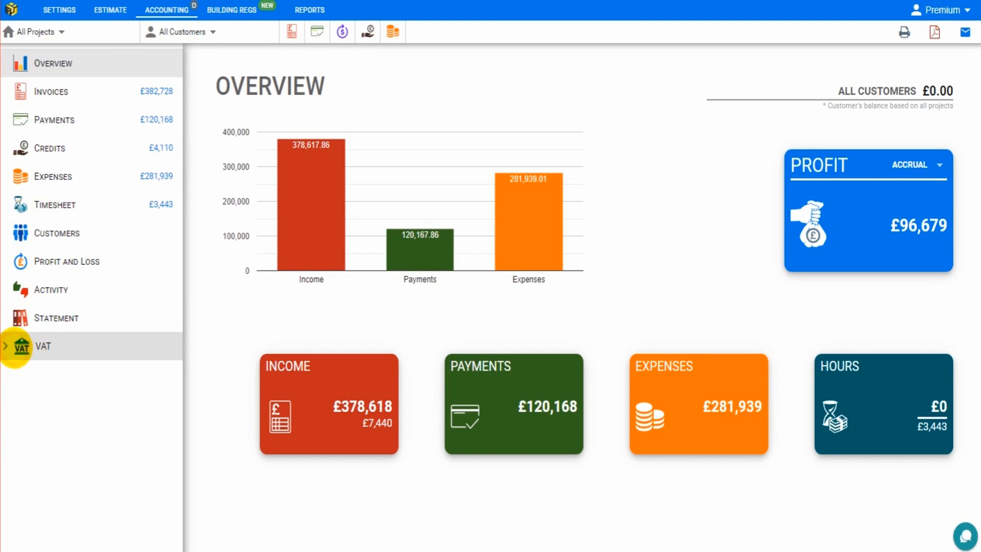
Step: Expand the VAT section and open the VAT Return obligations list
{"action": "left_click", "coordinate": [16, 347]}
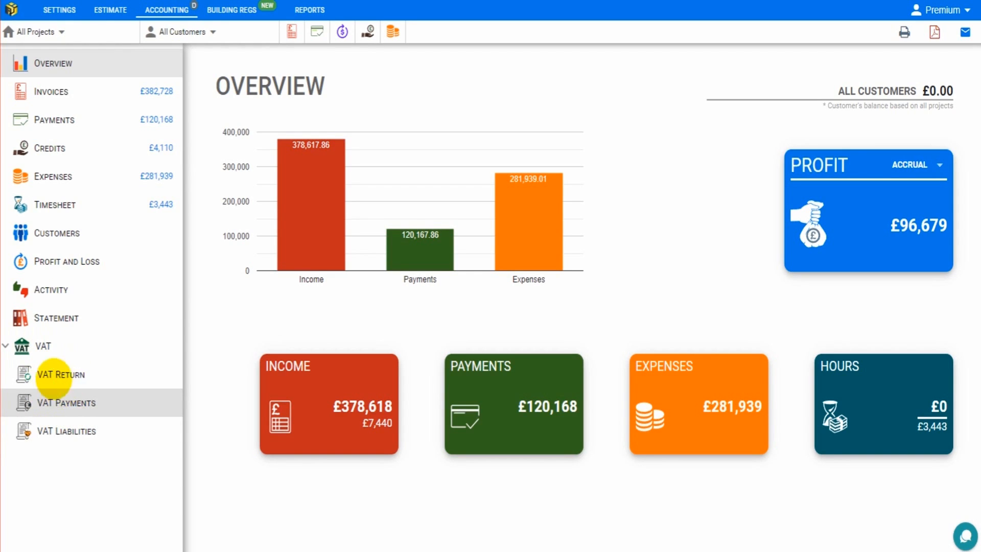
{"action": "left_click", "coordinate": [66, 378]}
{"action": "left_click", "coordinate": [64, 402]}
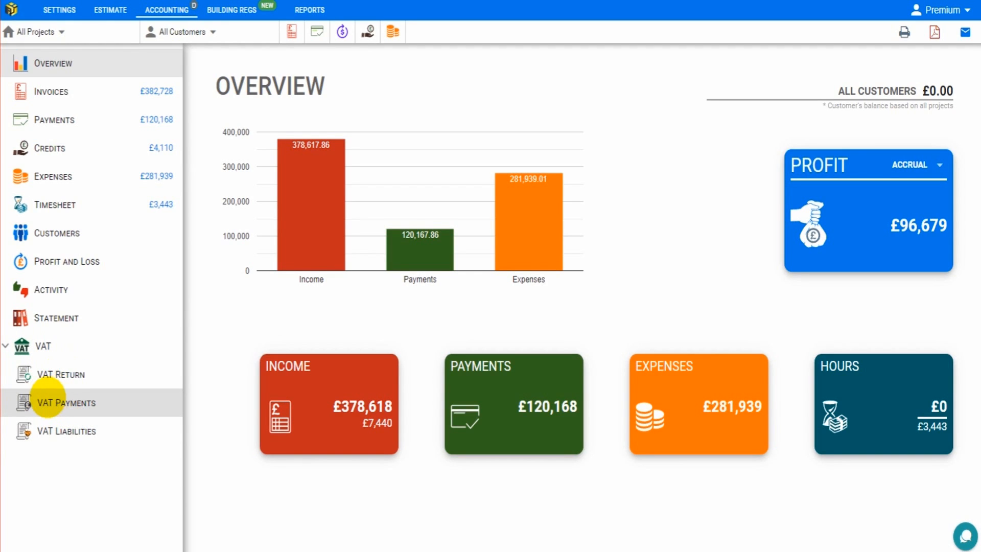
{"action": "left_click", "coordinate": [57, 431]}
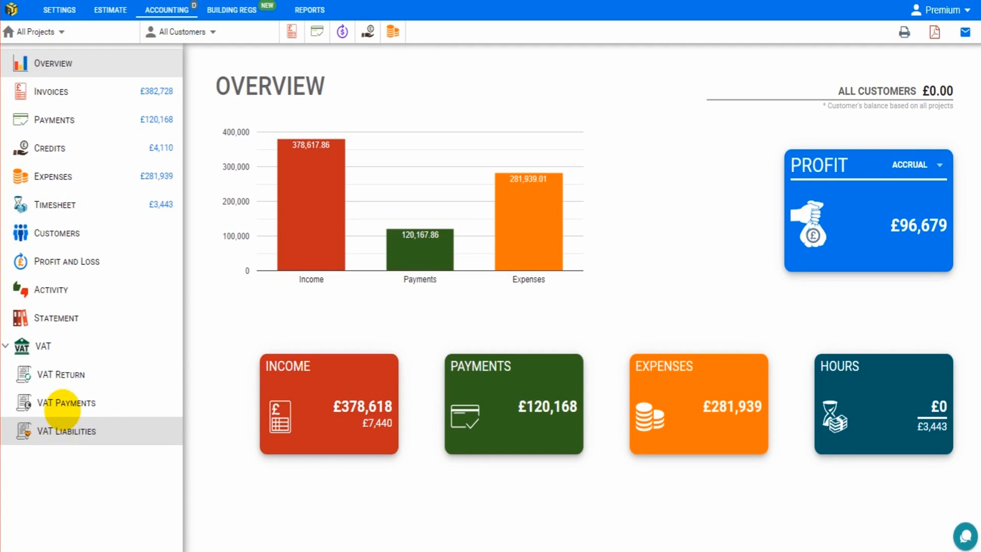
{"action": "left_click", "coordinate": [67, 377]}
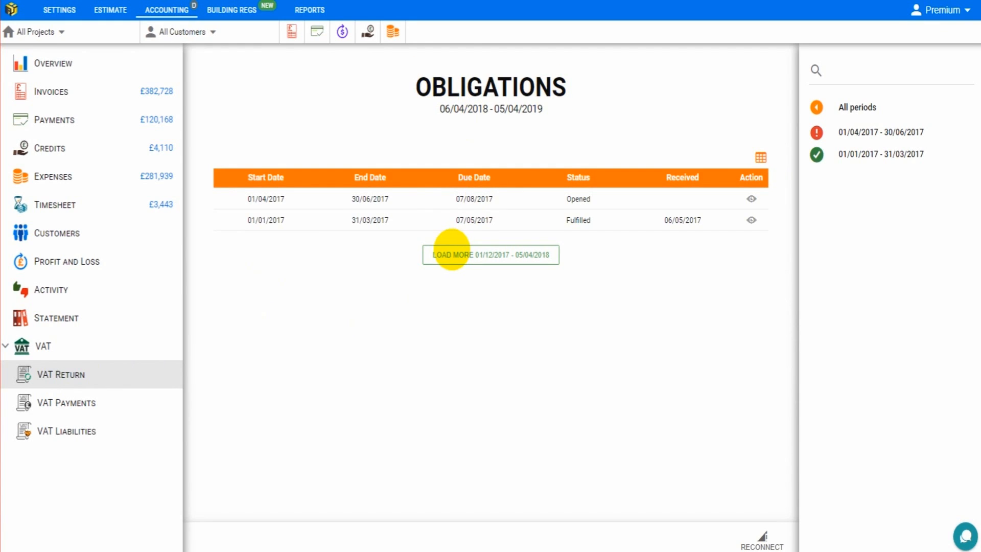
{"action": "left_click", "coordinate": [440, 254]}
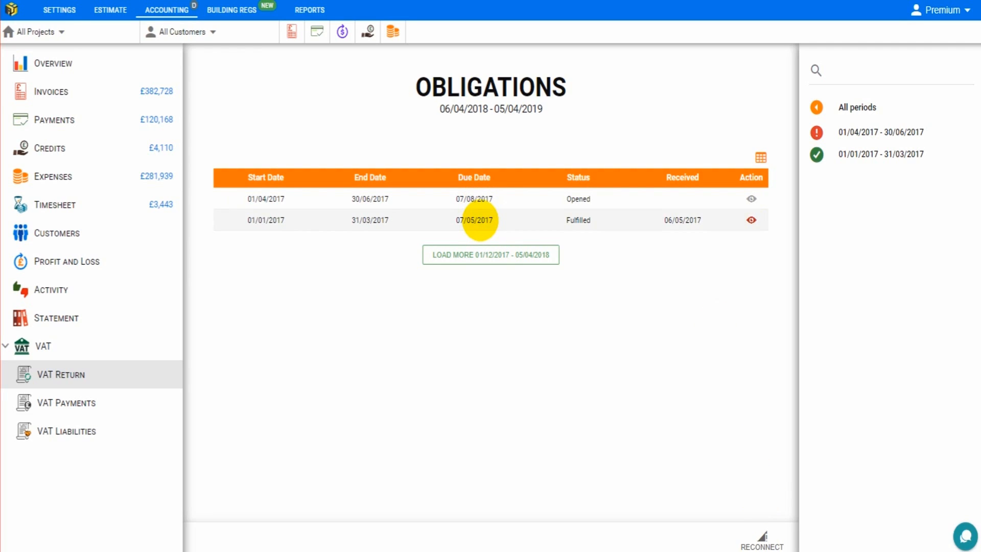
Step: View the fulfilled VAT return for 01/01/2017 - 31/03/2017 and go back to the obligations list
{"action": "left_click", "coordinate": [479, 220]}
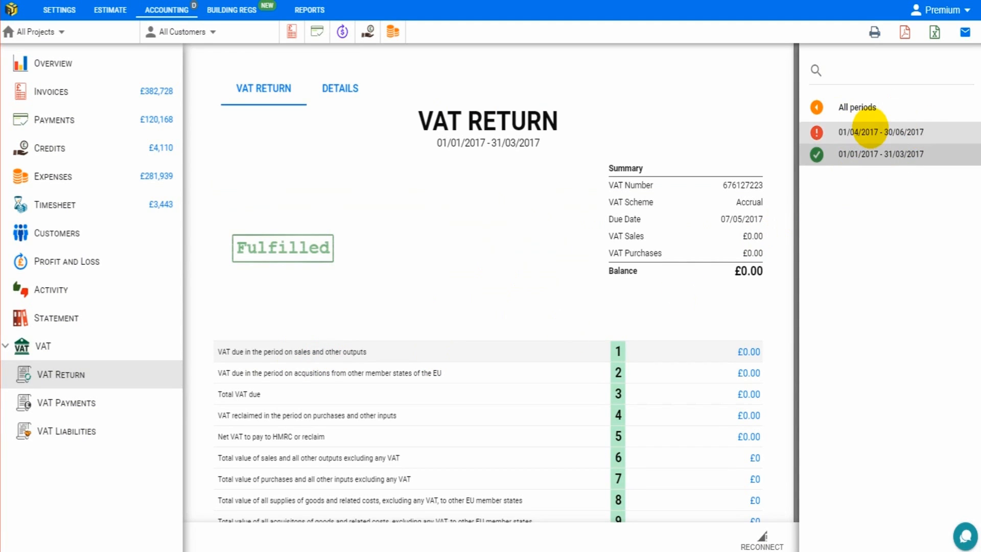
{"action": "left_click", "coordinate": [870, 128]}
{"action": "left_click", "coordinate": [869, 152]}
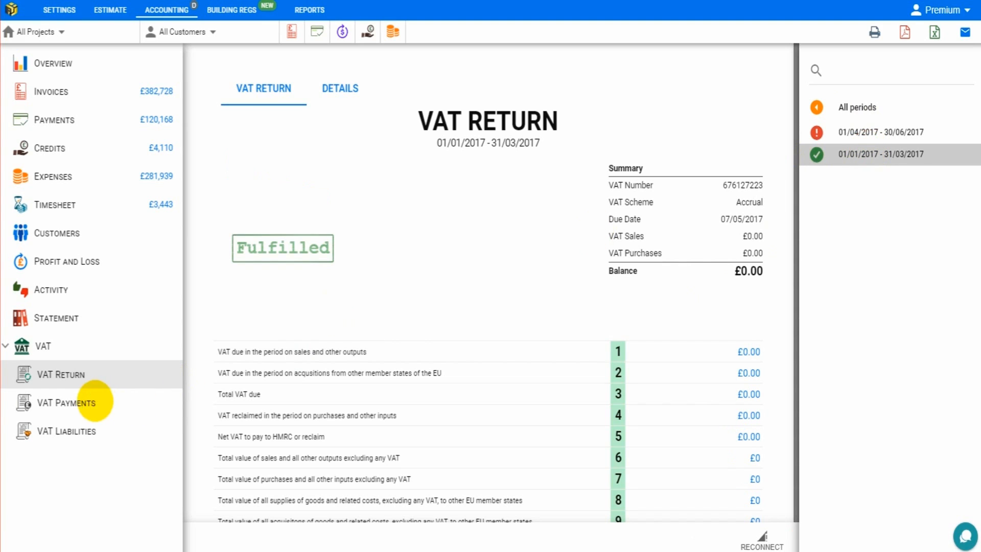
{"action": "left_click", "coordinate": [77, 401]}
{"action": "left_click", "coordinate": [98, 376]}
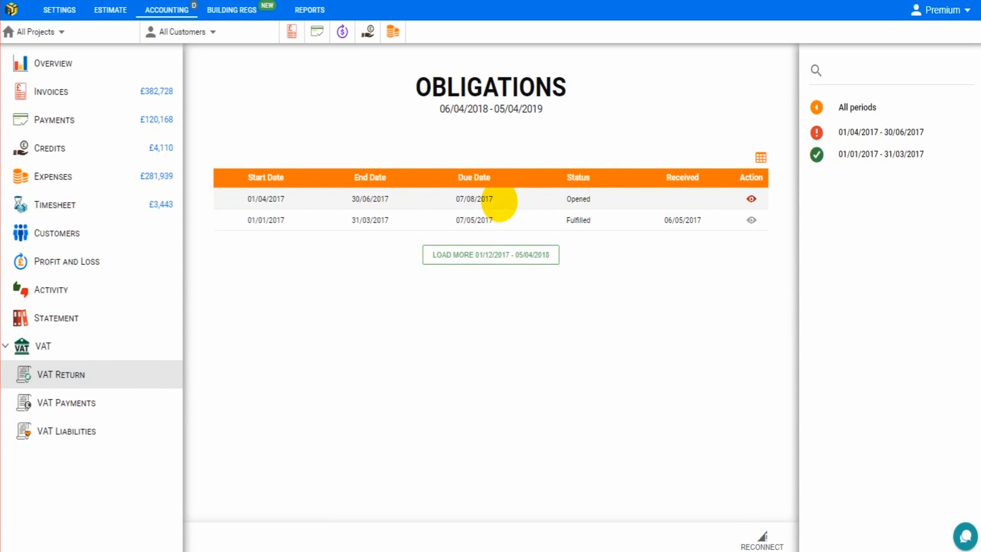
Step: Open the VAT return for 01/04/2017 - 30/06/2017 and set its VAT scheme to Accrual
{"action": "left_click", "coordinate": [499, 200]}
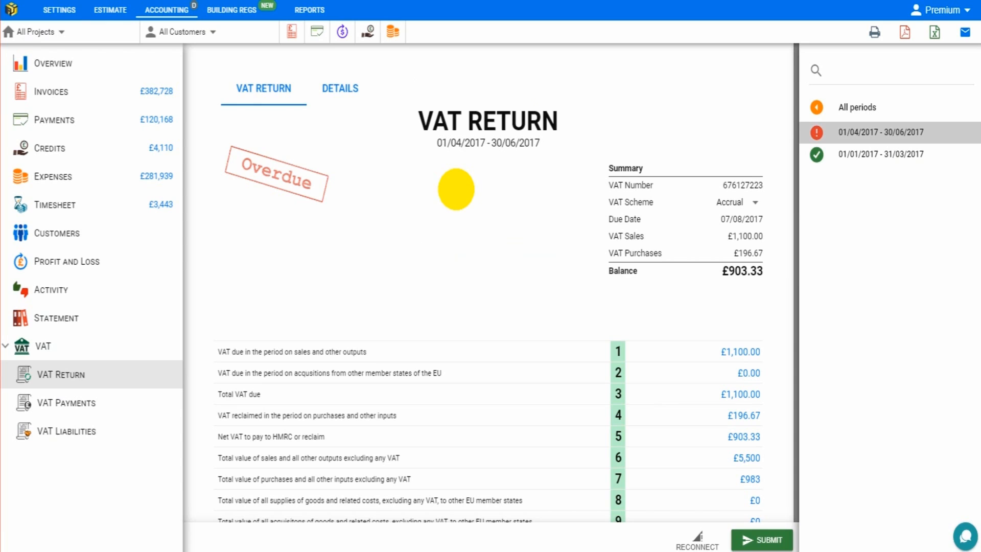
{"action": "scroll", "coordinate": [456, 229], "scroll_direction": "down", "scroll_amount": 1}
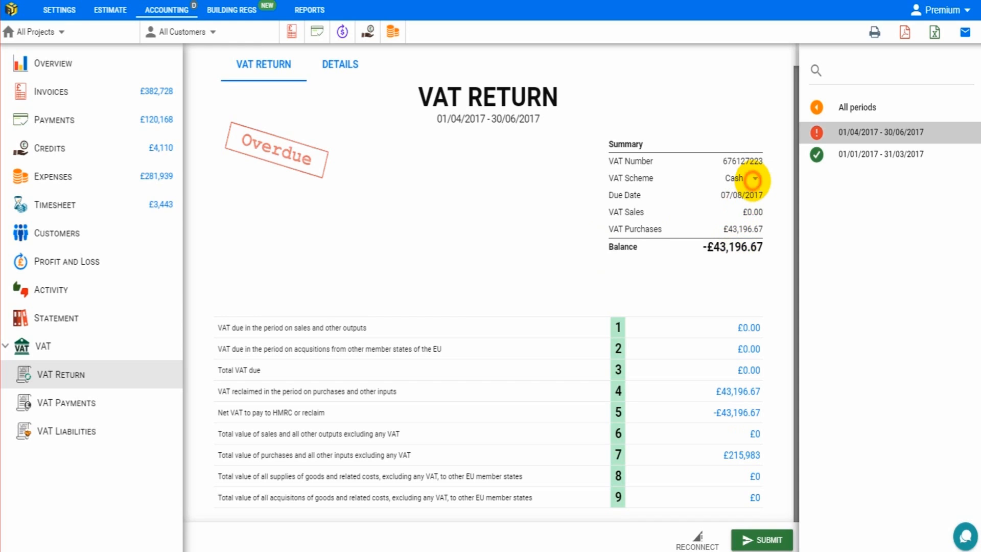
{"action": "left_click", "coordinate": [751, 179]}
{"action": "left_click", "coordinate": [749, 213]}
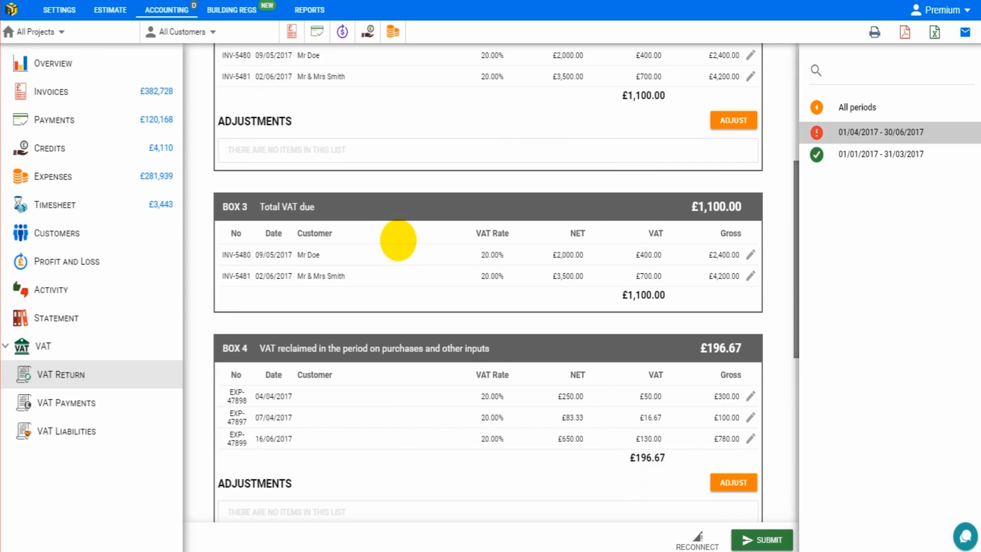
Step: Examine the detailed VAT return breakdown box by box, including the Box 1 and Box 4 adjustments, and return to the summary
{"action": "scroll", "coordinate": [398, 239], "scroll_direction": "down", "scroll_amount": 10}
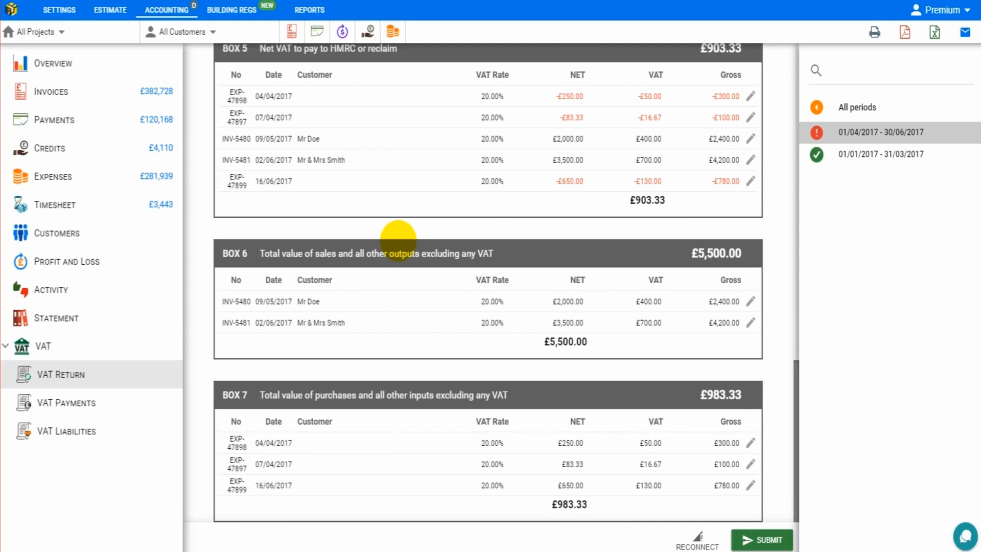
{"action": "scroll", "coordinate": [398, 240], "scroll_direction": "up", "scroll_amount": 2}
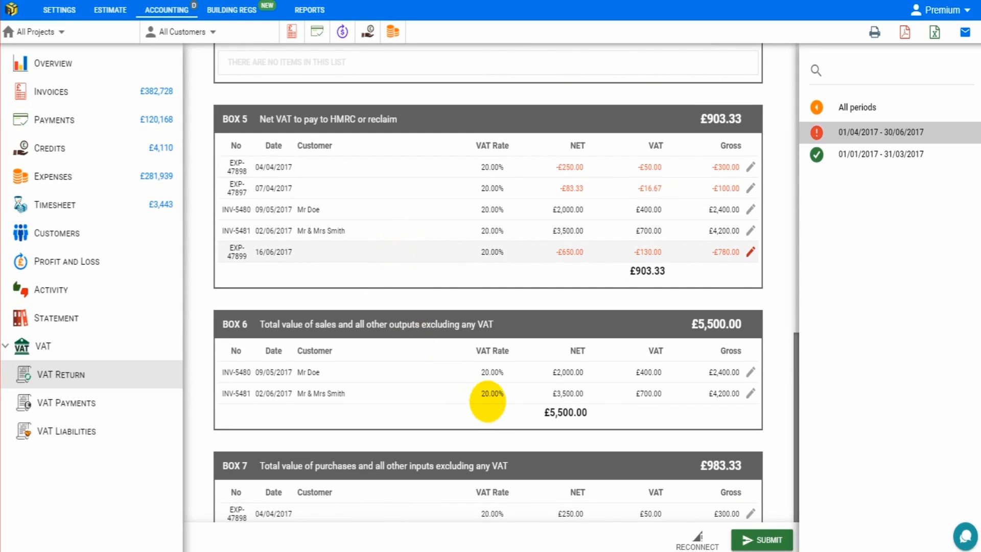
{"action": "scroll", "coordinate": [505, 401], "scroll_direction": "up", "scroll_amount": 10}
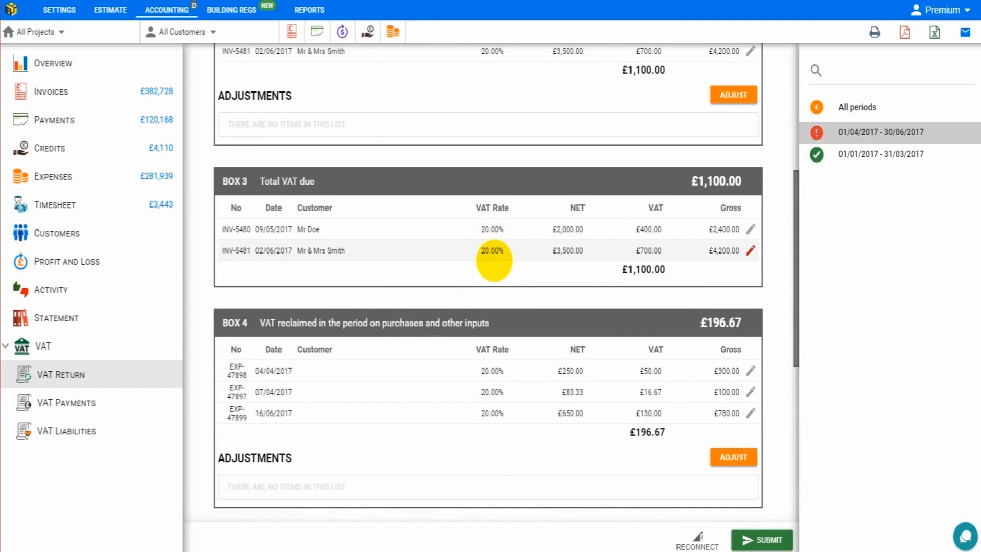
{"action": "scroll", "coordinate": [494, 262], "scroll_direction": "up", "scroll_amount": 5}
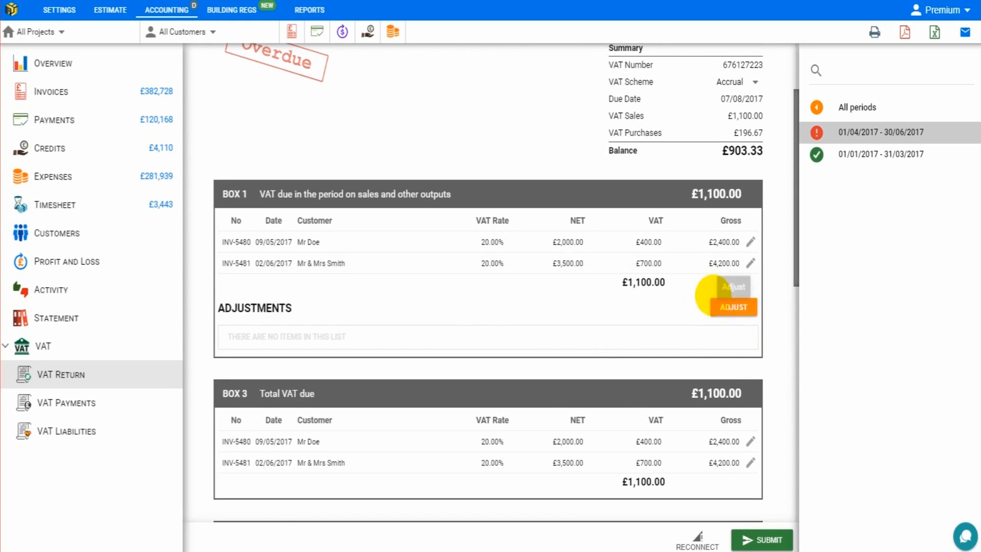
{"action": "scroll", "coordinate": [605, 285], "scroll_direction": "down", "scroll_amount": 2}
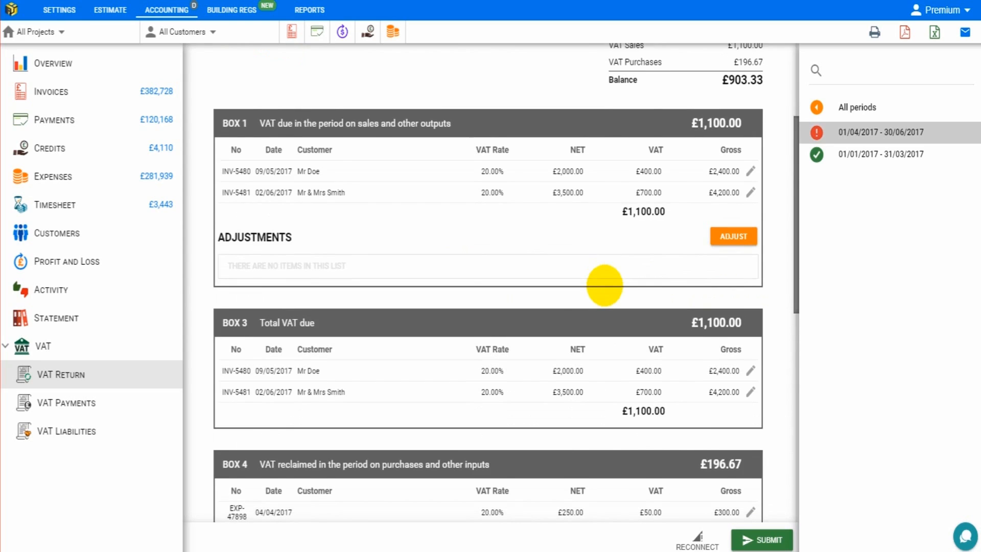
{"action": "scroll", "coordinate": [721, 394], "scroll_direction": "down", "scroll_amount": 4}
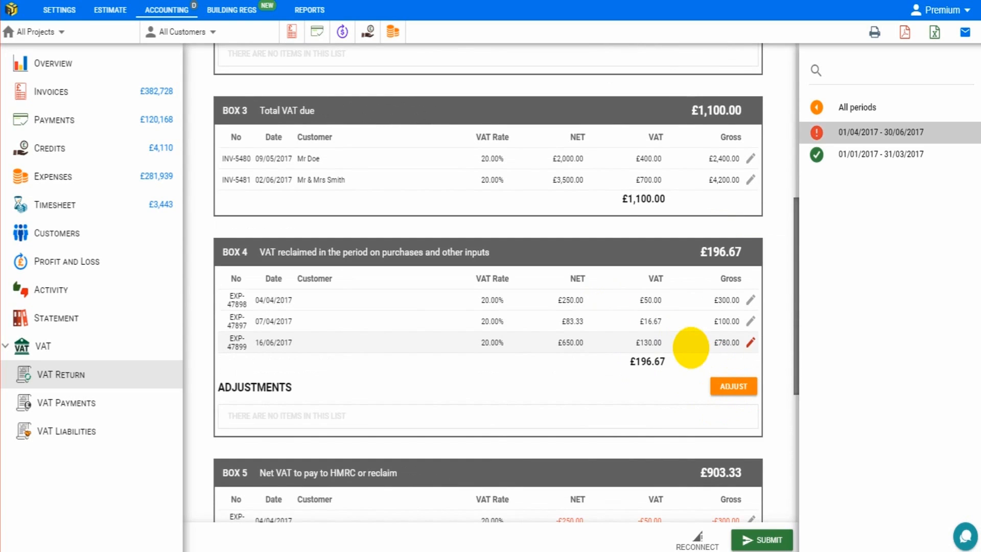
{"action": "scroll", "coordinate": [691, 348], "scroll_direction": "up", "scroll_amount": 8}
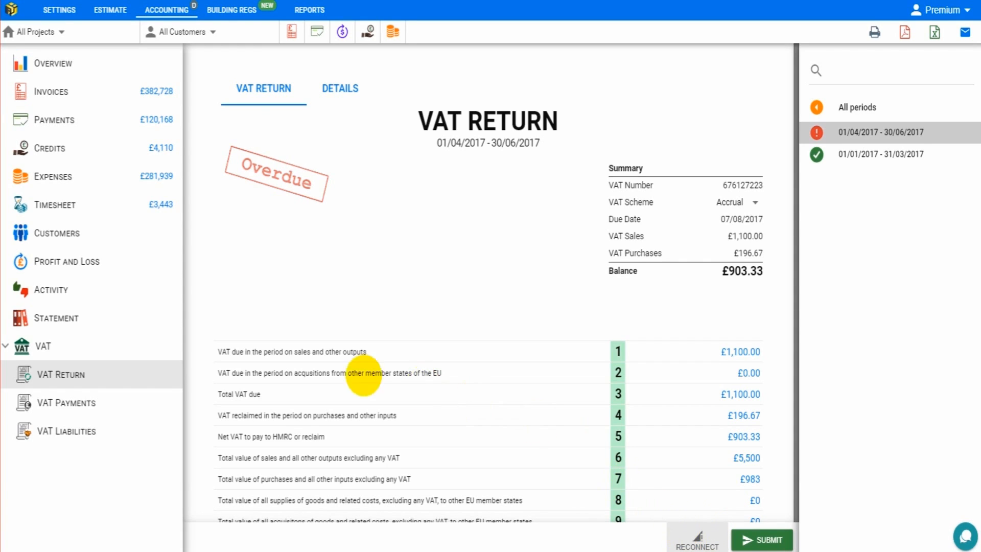
Step: View the VAT payments list and the VAT liabilities list
{"action": "left_click", "coordinate": [94, 403]}
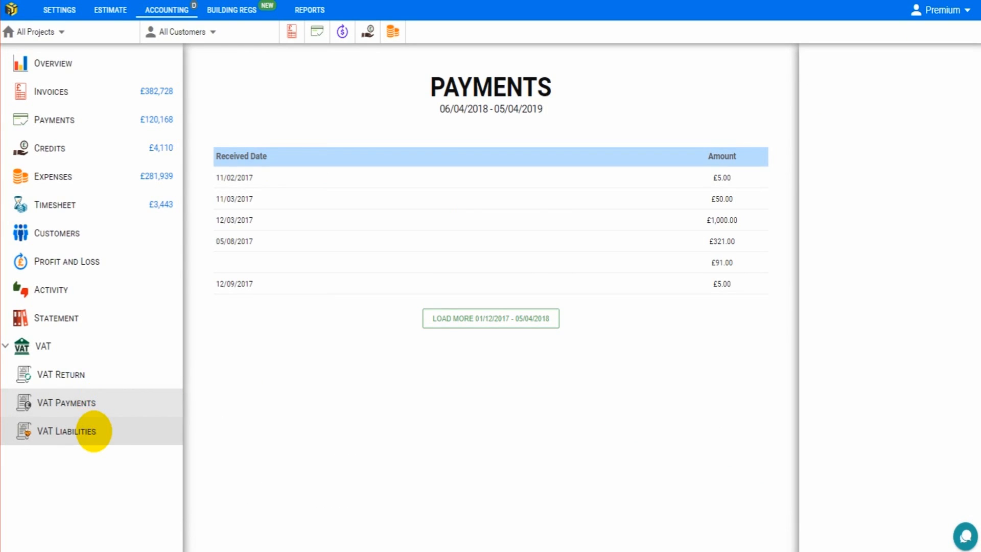
{"action": "left_click", "coordinate": [93, 431]}
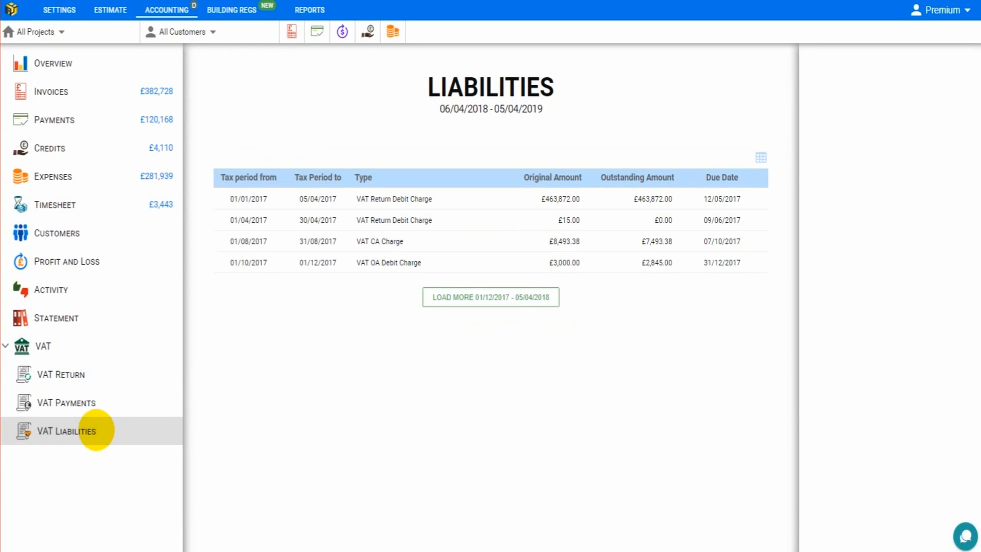